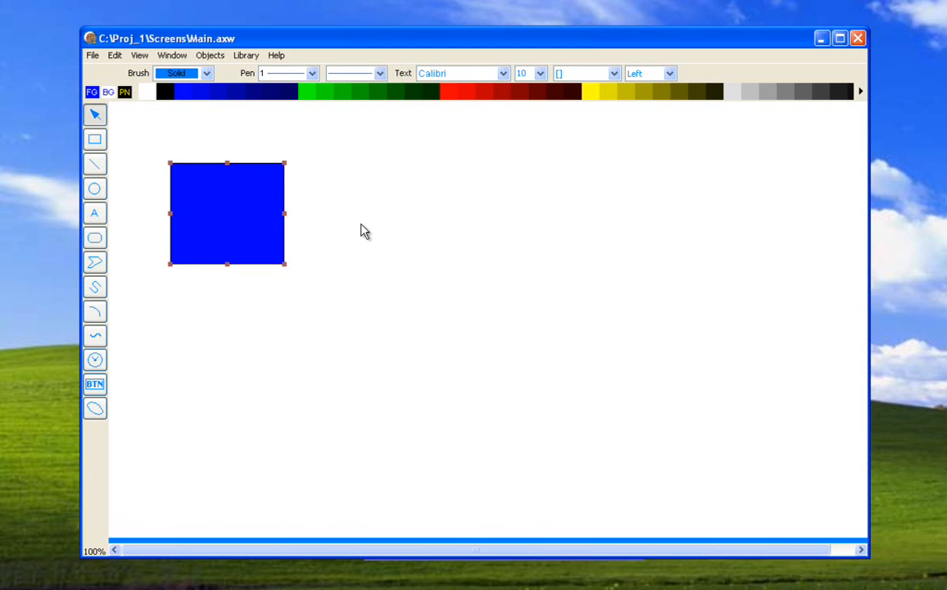
- Move the blue square slightly toward the canvas's upper-left corner and open its animation settings
{"action": "left_click_drag", "start_coordinate": [276, 234], "coordinate": [250, 229]}
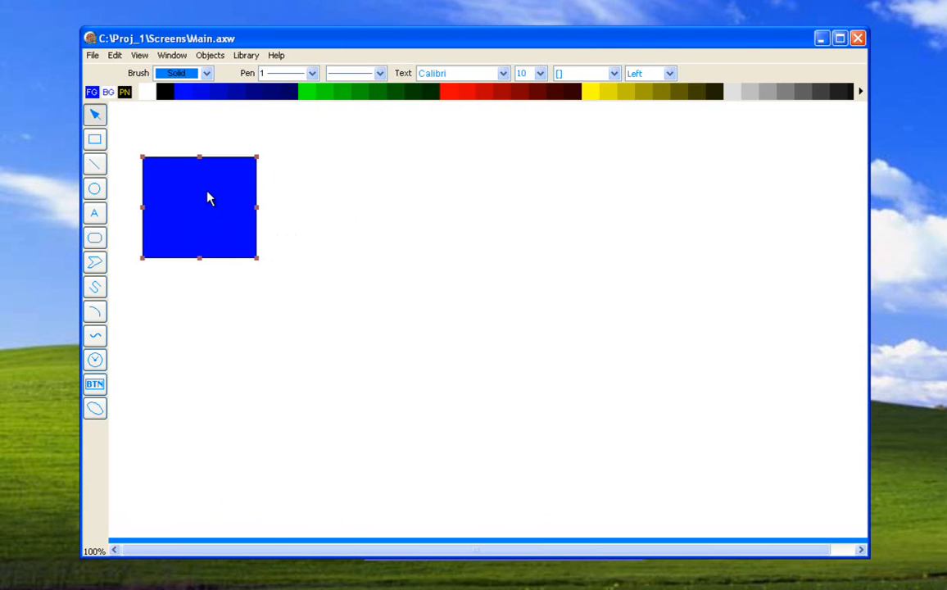
{"action": "double_click", "coordinate": [209, 198]}
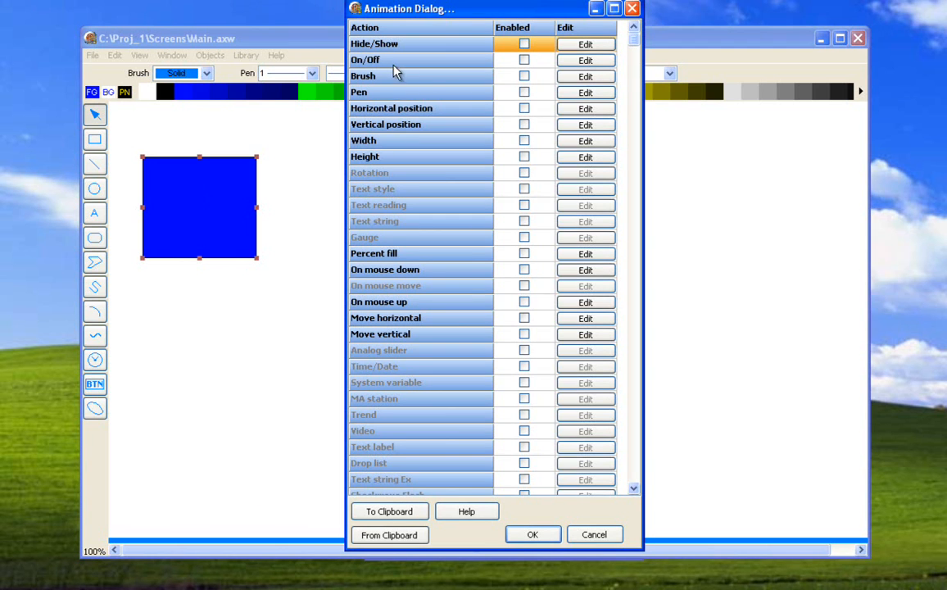
- Examine the list of animation actions and the Hide/Show and On/Off configurations for the blue square
{"action": "left_click", "coordinate": [524, 43]}
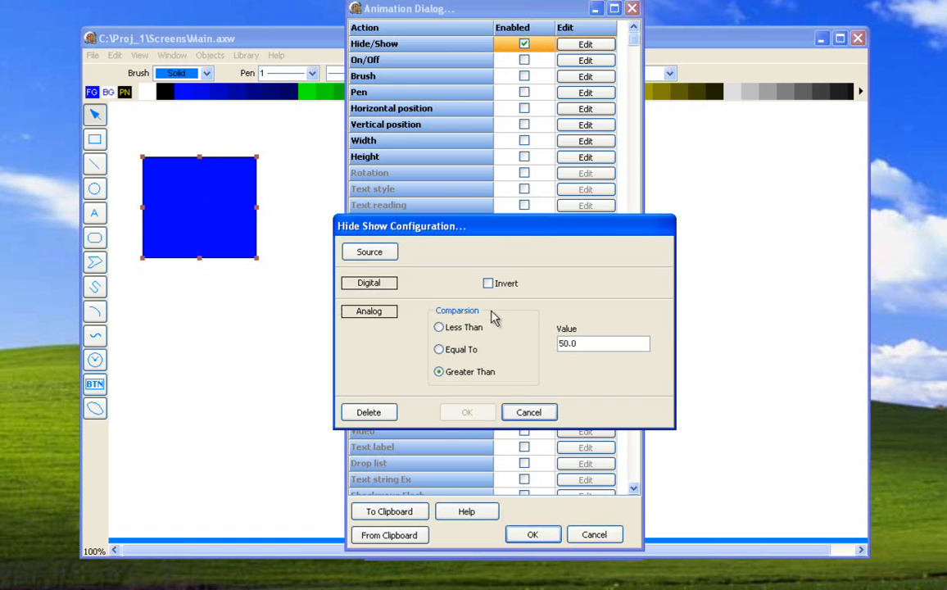
{"action": "left_click", "coordinate": [527, 413]}
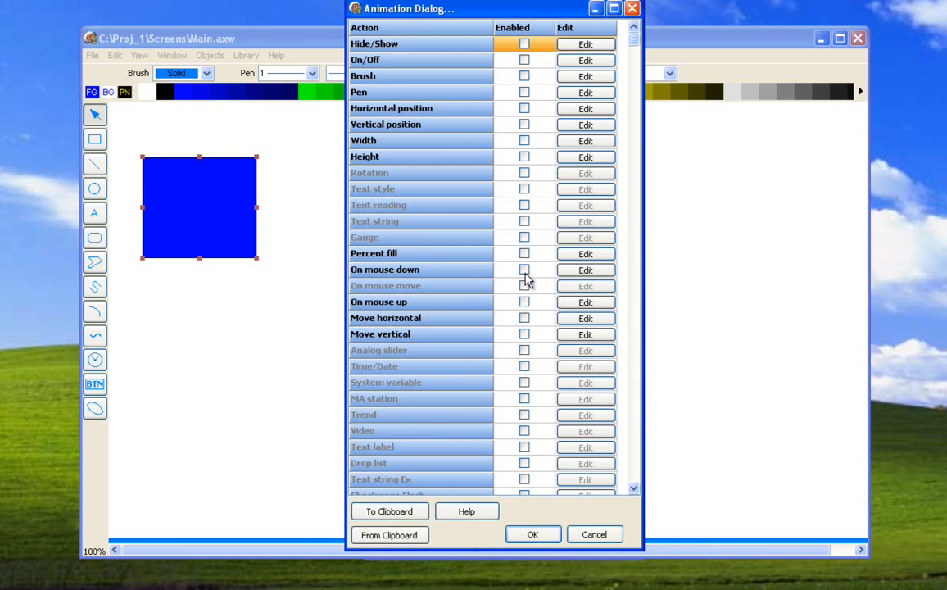
{"action": "left_click", "coordinate": [632, 307]}
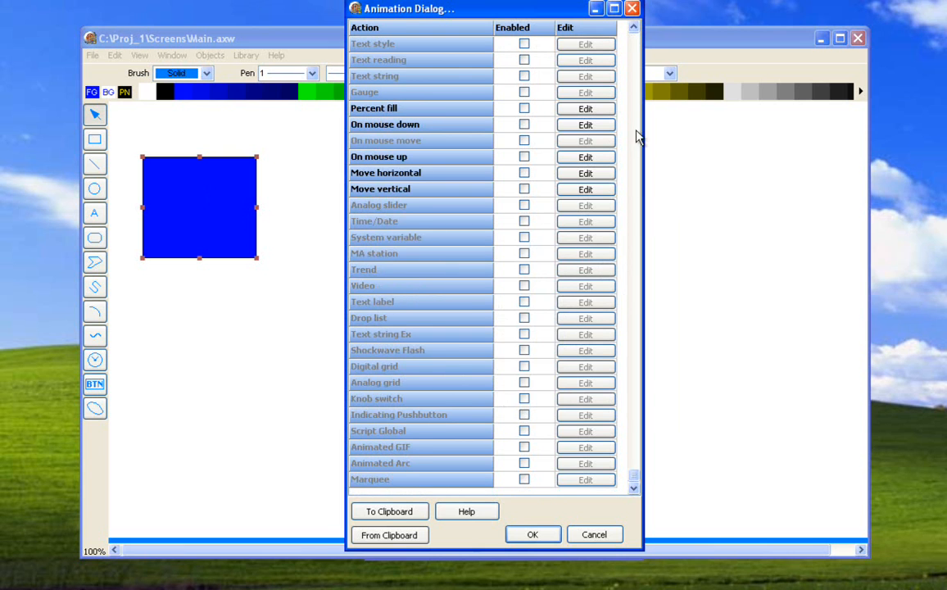
{"action": "scroll", "coordinate": [574, 115], "scroll_direction": "up", "scroll_amount": 3}
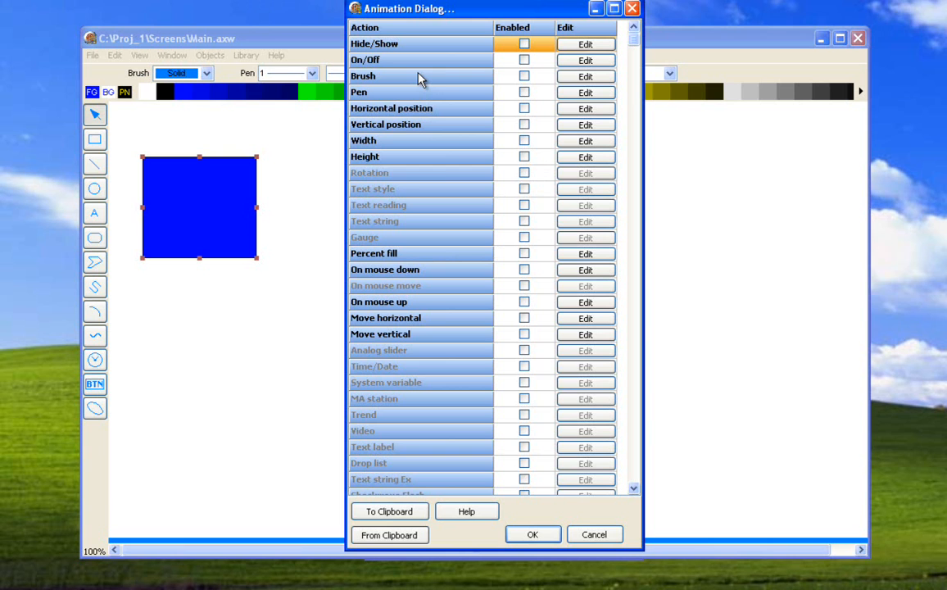
{"action": "left_click", "coordinate": [524, 62]}
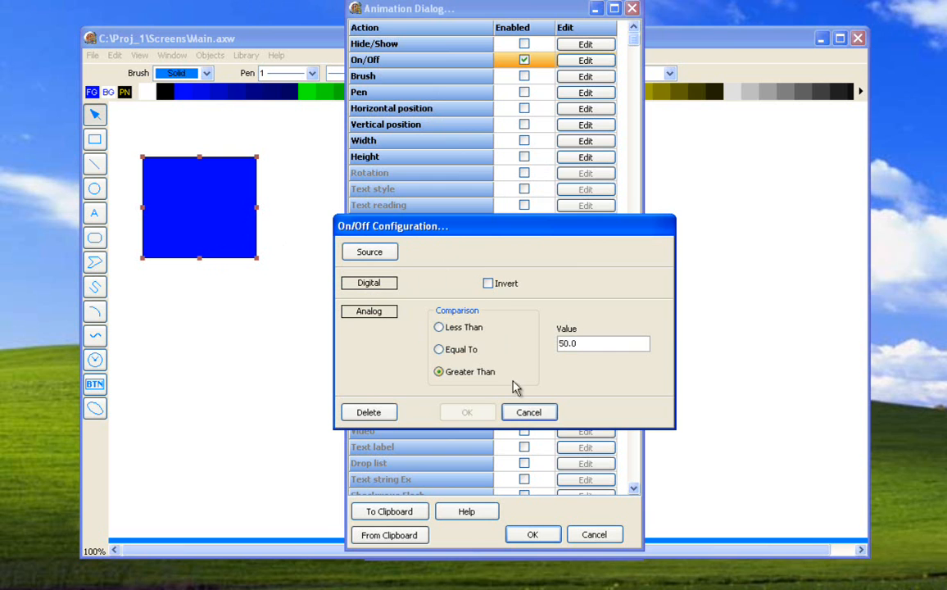
{"action": "left_click", "coordinate": [523, 413]}
- Try a horizontal-line brush style for the digital true state in the square's Brush animation, and discard the configuration
{"action": "left_click", "coordinate": [583, 76]}
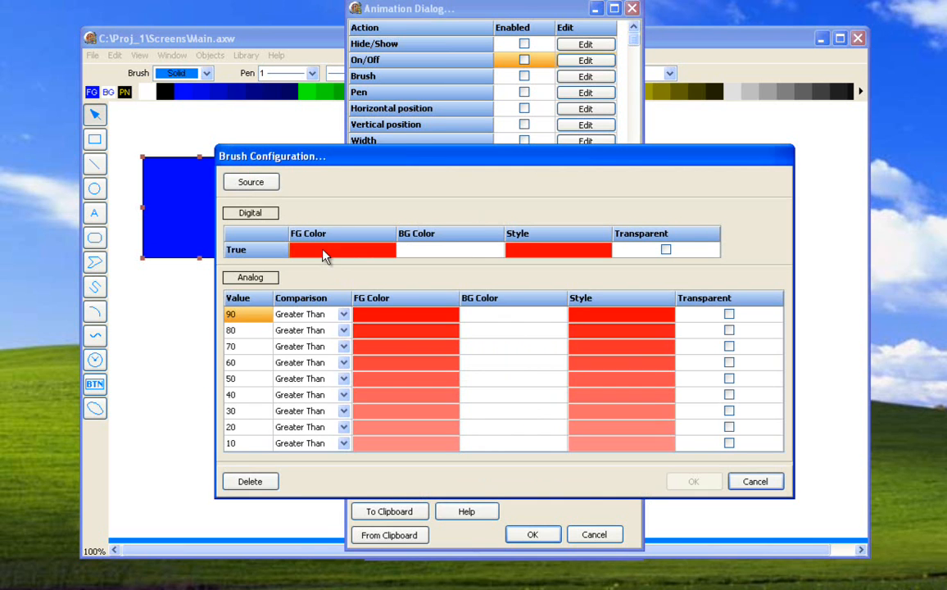
{"action": "left_click", "coordinate": [324, 256]}
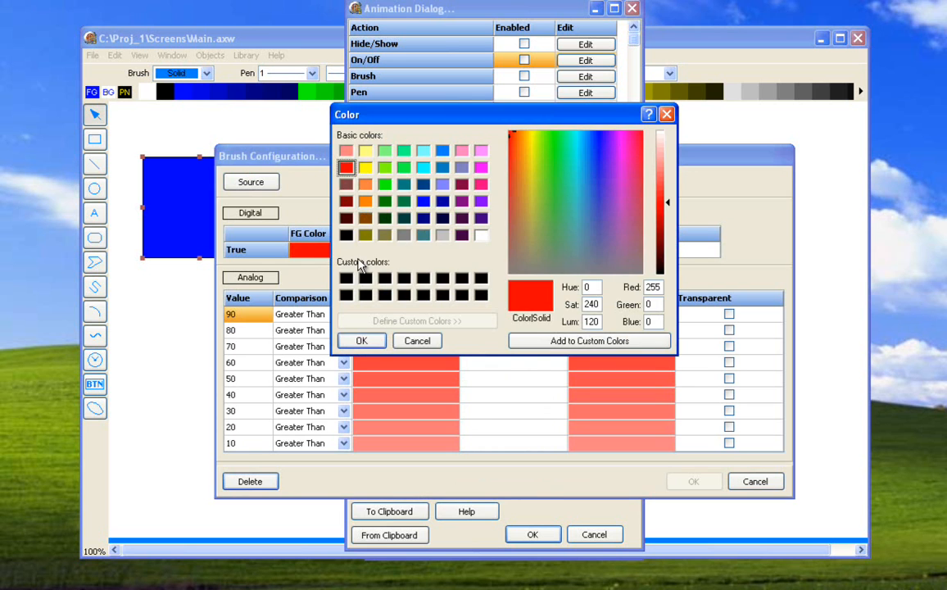
{"action": "left_click", "coordinate": [414, 338]}
{"action": "left_click", "coordinate": [513, 249]}
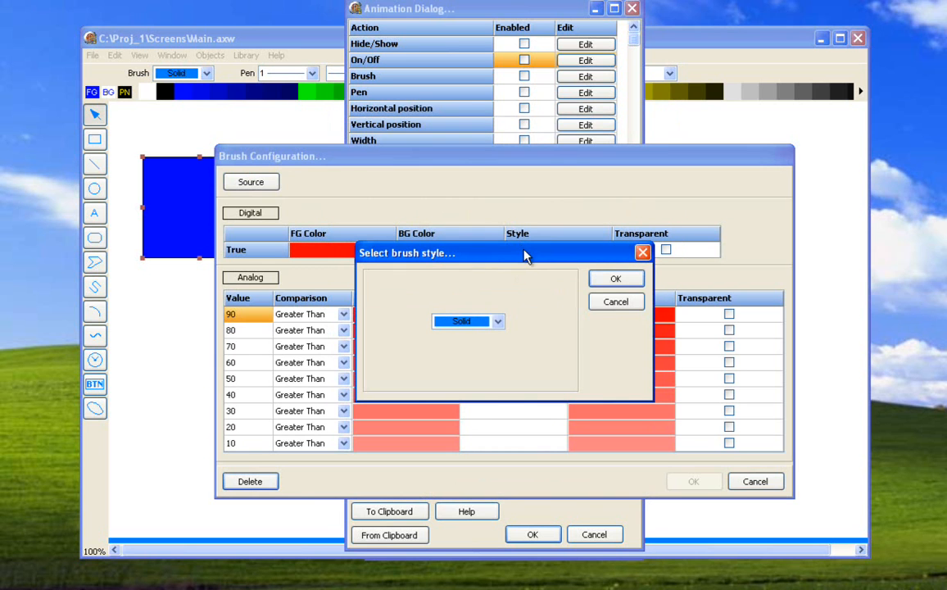
{"action": "left_click", "coordinate": [498, 321]}
{"action": "left_click", "coordinate": [467, 346]}
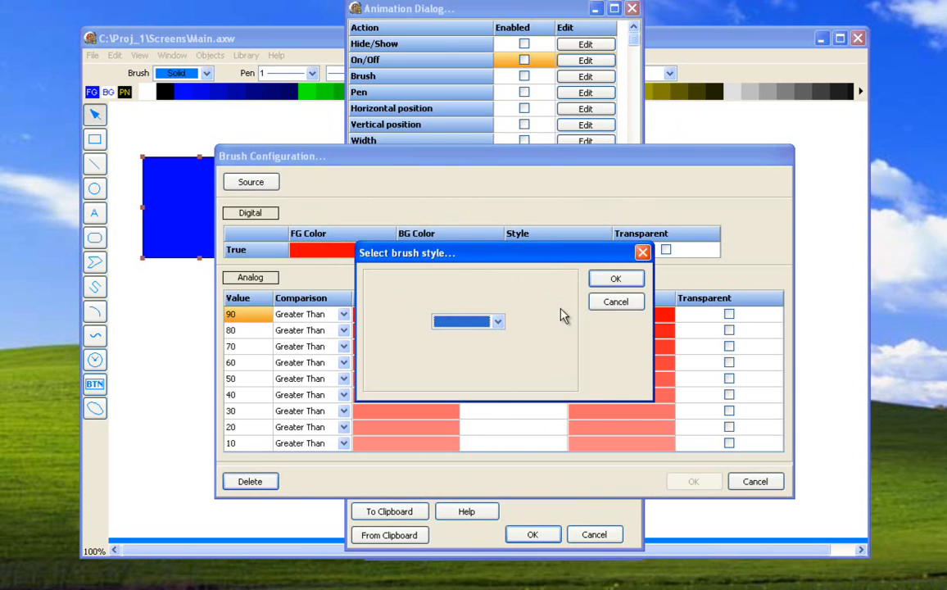
{"action": "left_click", "coordinate": [612, 279]}
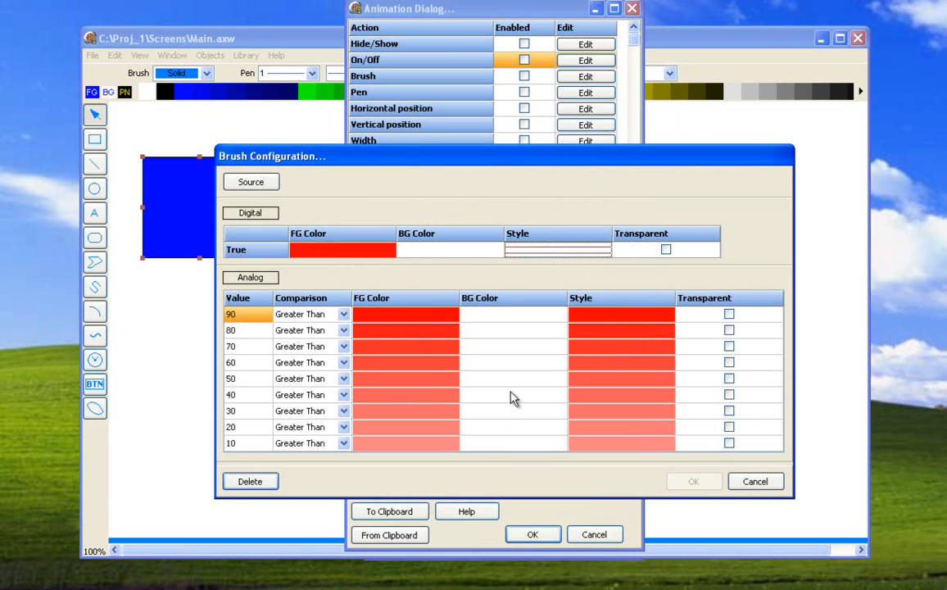
{"action": "left_click", "coordinate": [743, 483]}
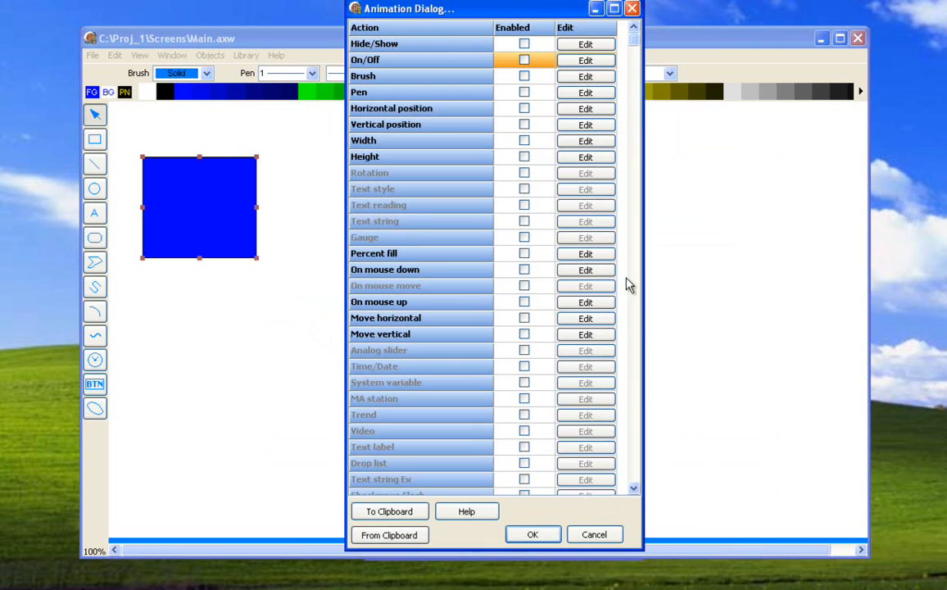
- Examine the square's Pen configuration and try a digital true position of 88 in its Horizontal position animation
{"action": "left_click", "coordinate": [567, 94]}
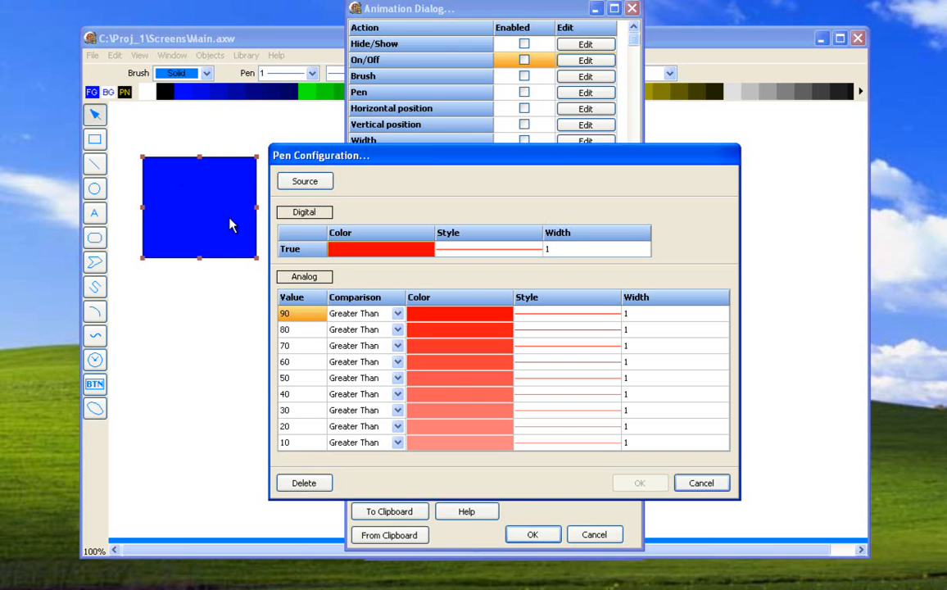
{"action": "left_click", "coordinate": [690, 483]}
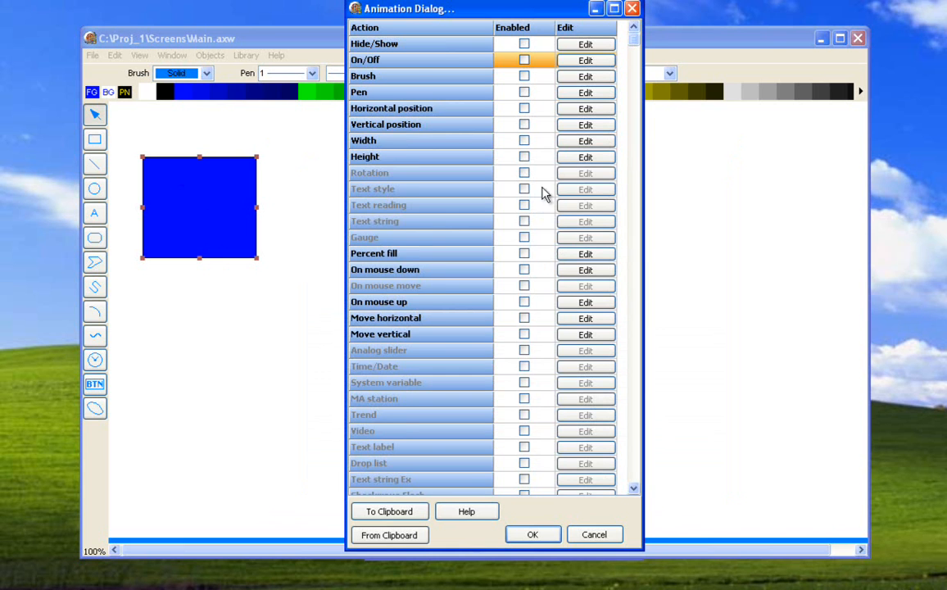
{"action": "left_click", "coordinate": [573, 109]}
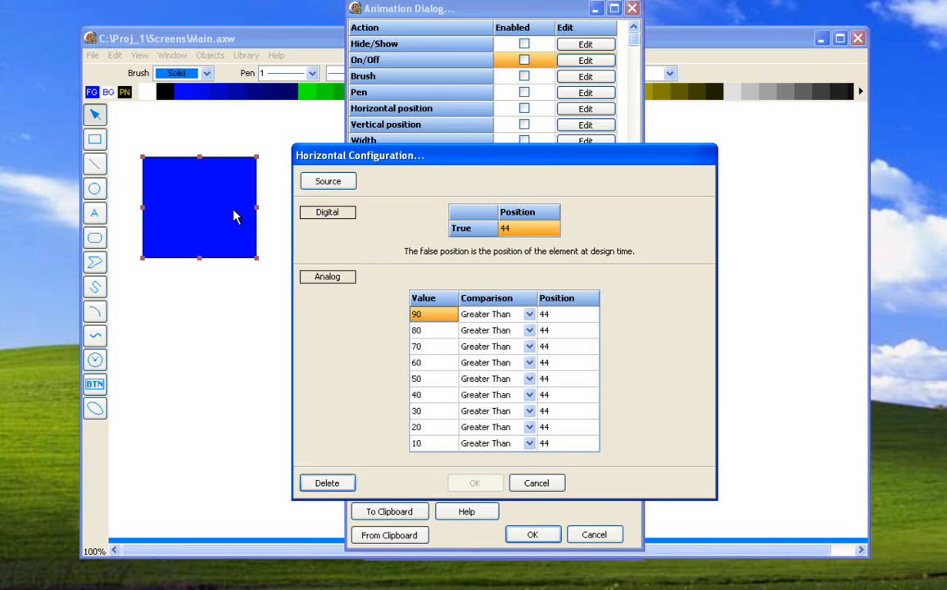
{"action": "left_click", "coordinate": [487, 228]}
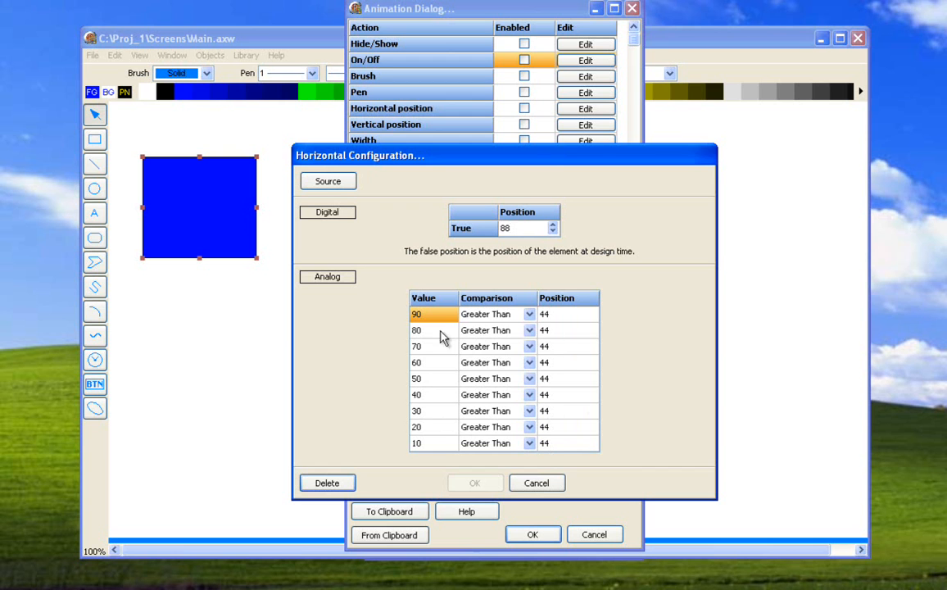
{"action": "left_click", "coordinate": [536, 483]}
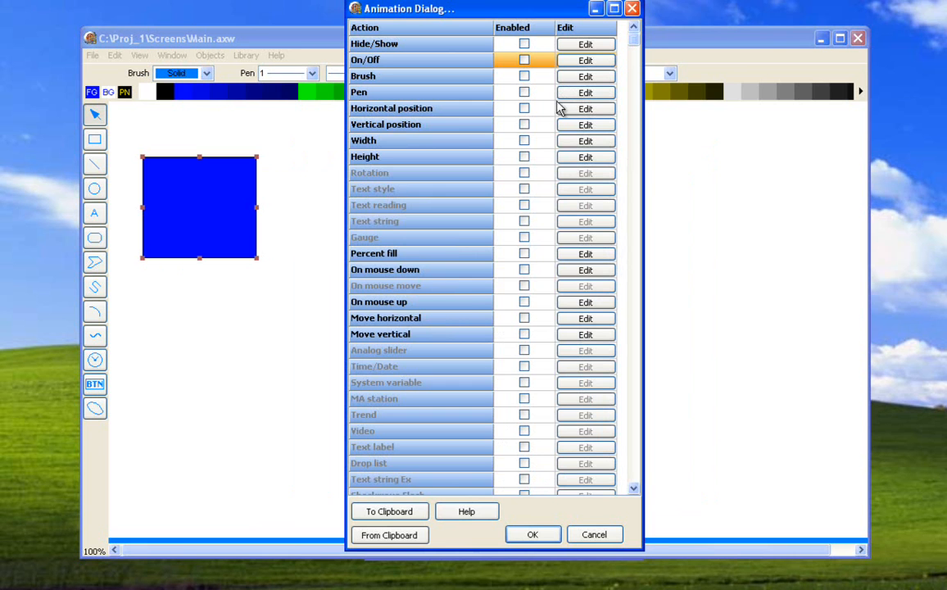
- Examine the square's Vertical position and Width animation configurations
{"action": "left_click", "coordinate": [571, 127]}
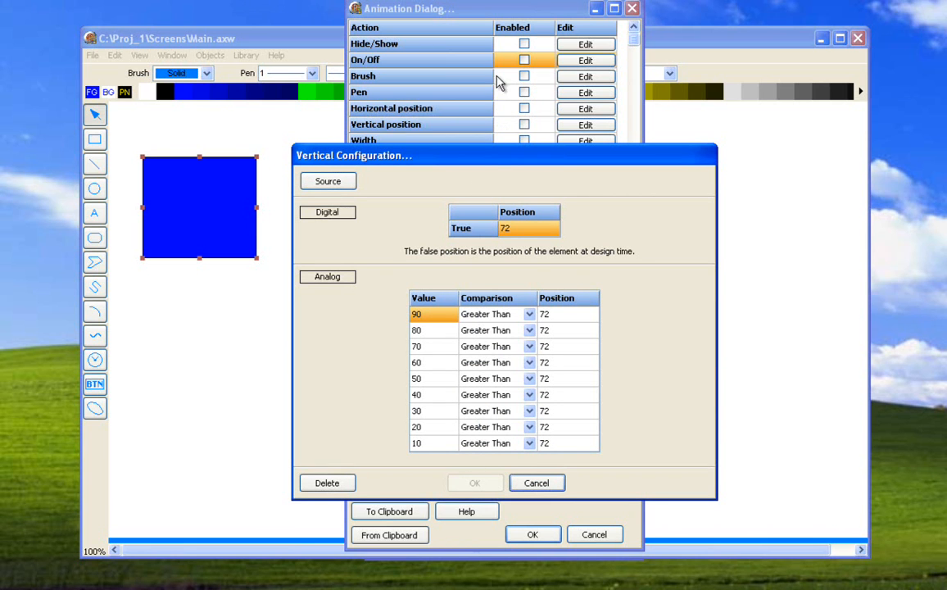
{"action": "left_click", "coordinate": [528, 483]}
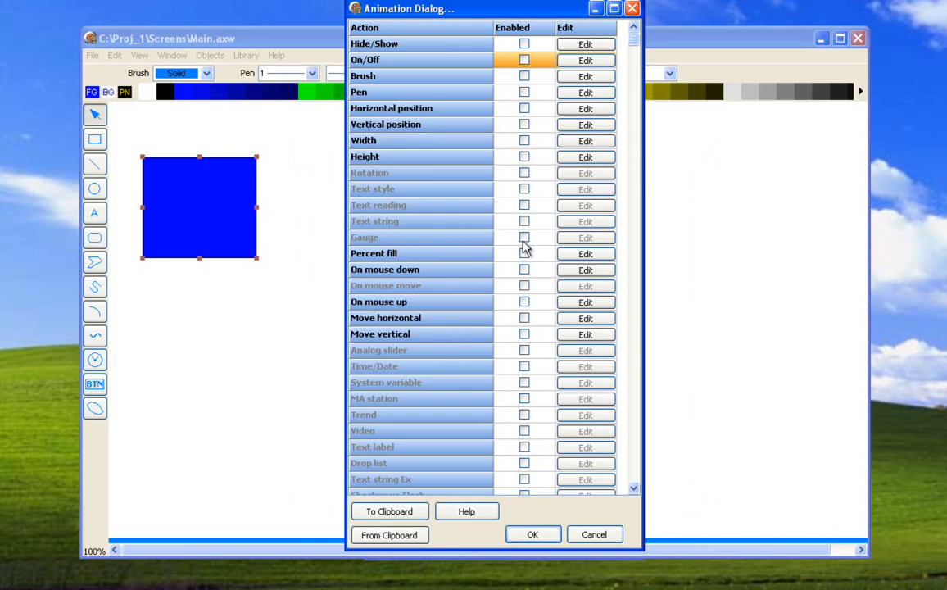
{"action": "left_click", "coordinate": [565, 143]}
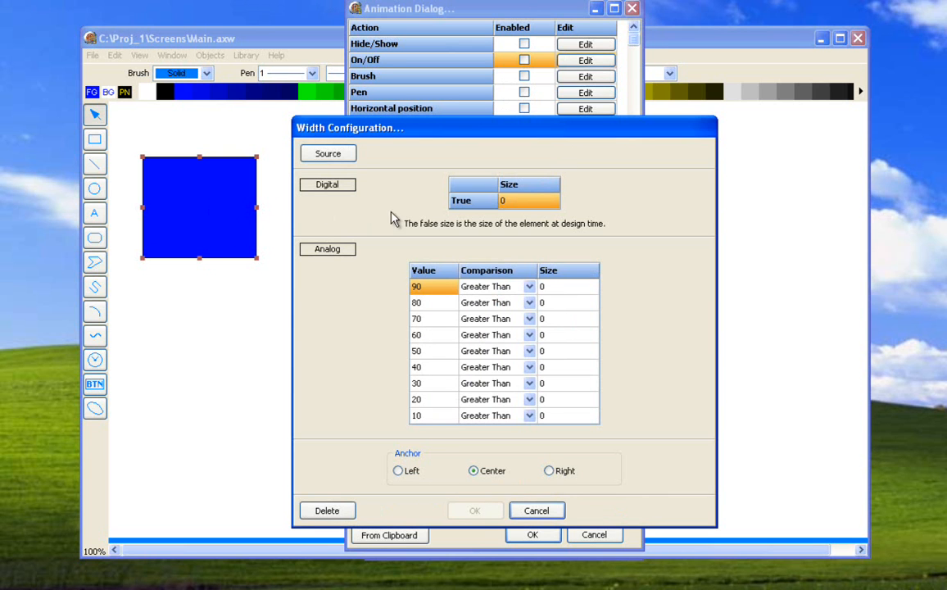
{"action": "left_click", "coordinate": [495, 200]}
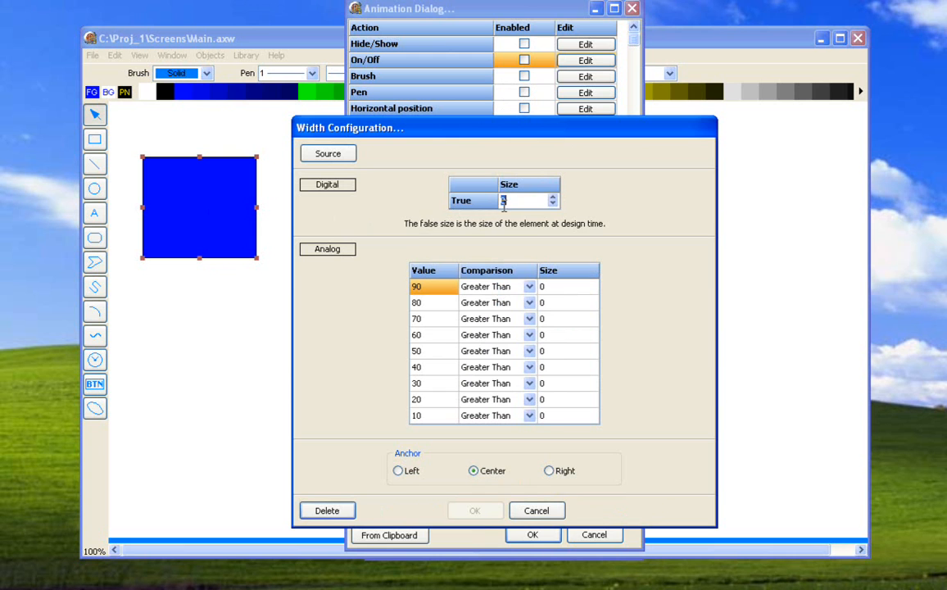
{"action": "left_click", "coordinate": [536, 510]}
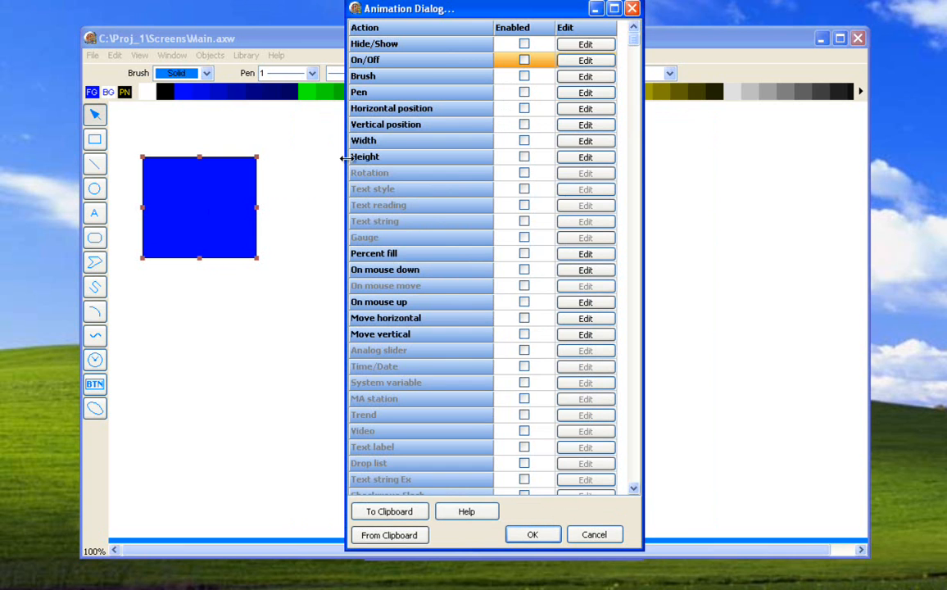
- Try a digital true size of 800 in the square's Width animation, and discard the configuration
{"action": "left_click", "coordinate": [585, 141]}
{"action": "left_click", "coordinate": [495, 200]}
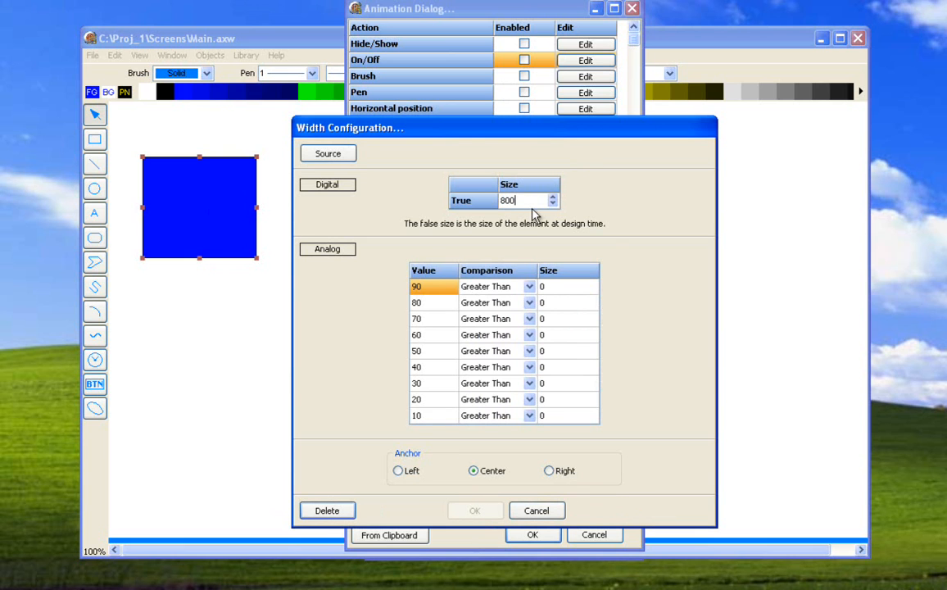
{"action": "left_click", "coordinate": [564, 286]}
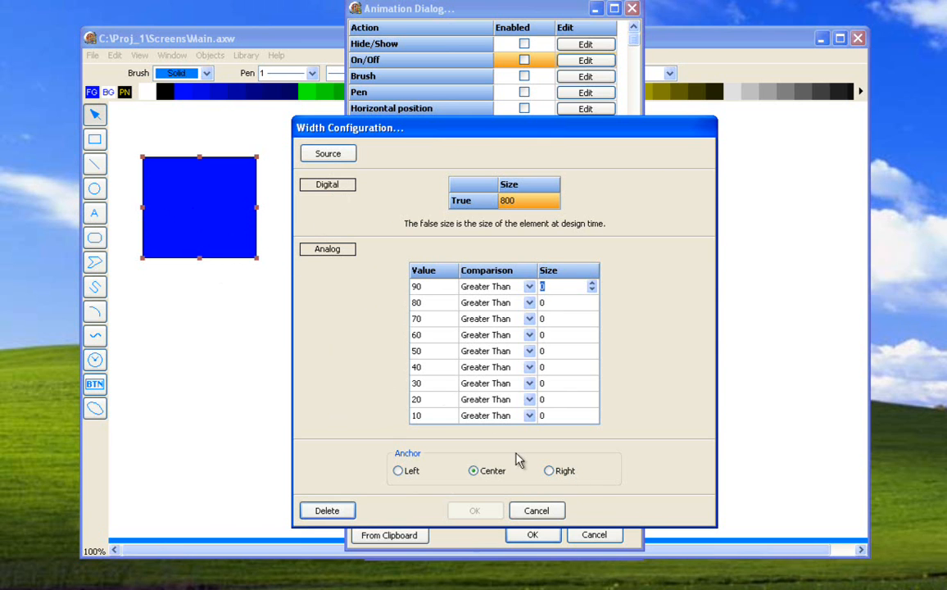
{"action": "left_click", "coordinate": [537, 514]}
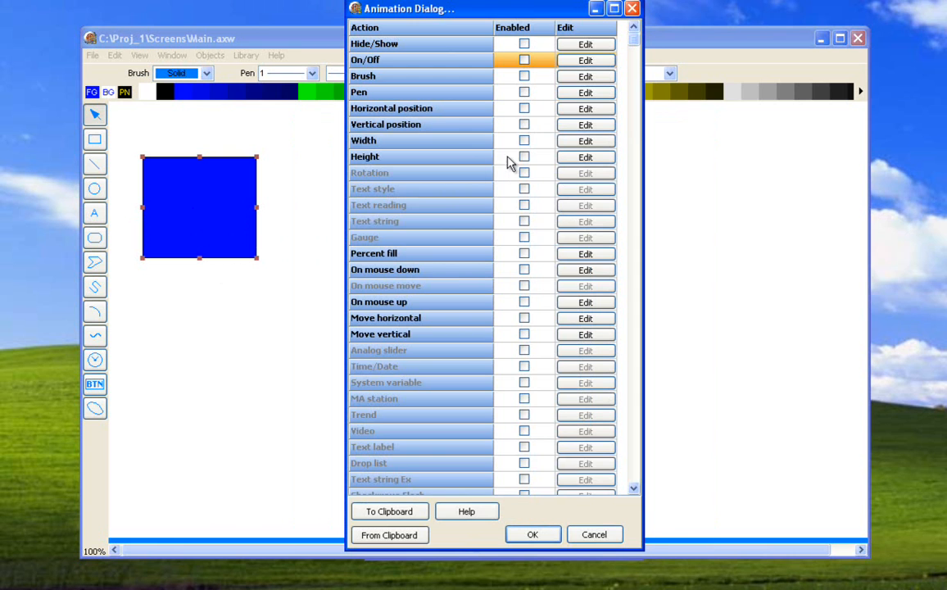
- Examine the square's Height animation configuration and close its animation settings without saving
{"action": "left_click", "coordinate": [567, 156]}
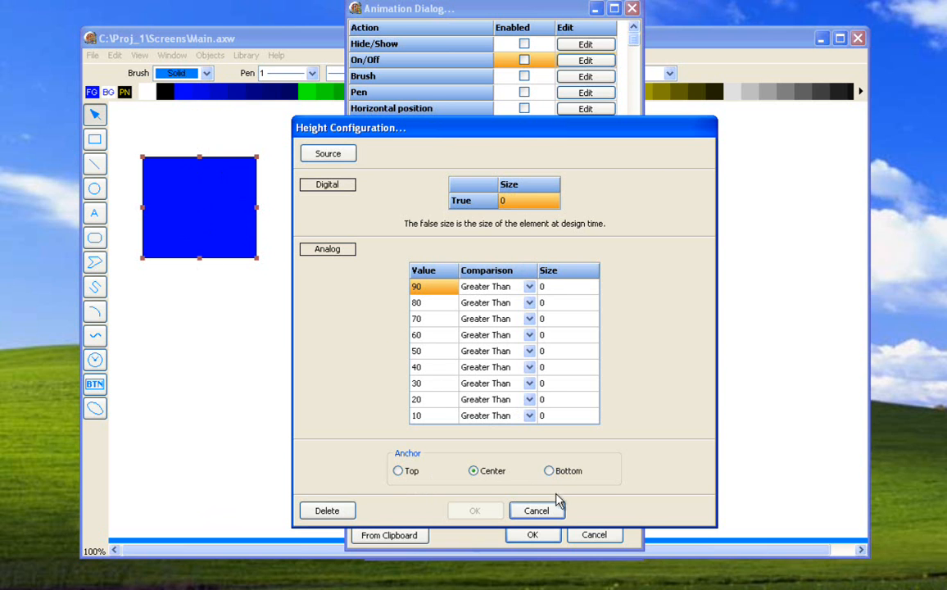
{"action": "left_click", "coordinate": [537, 510]}
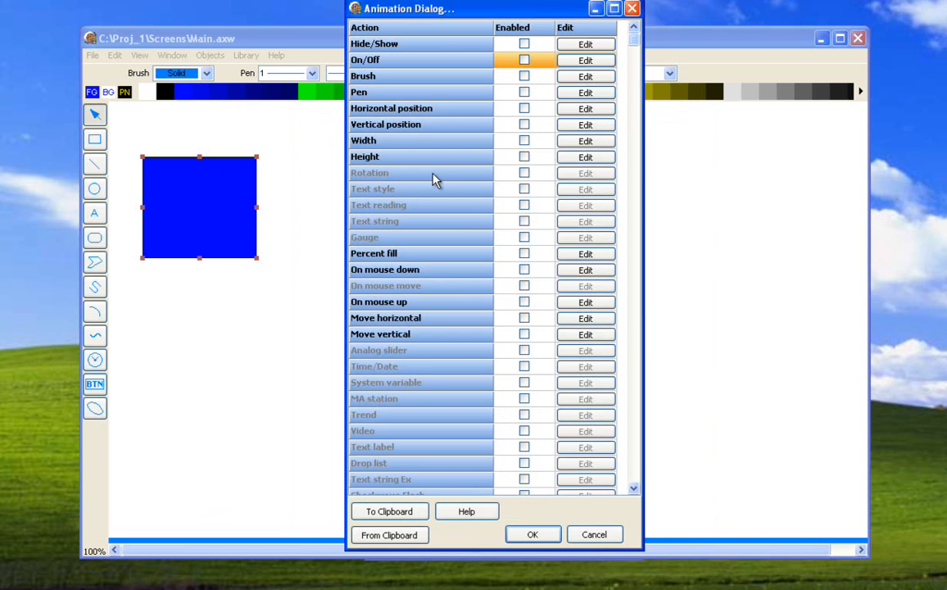
{"action": "left_click", "coordinate": [588, 534]}
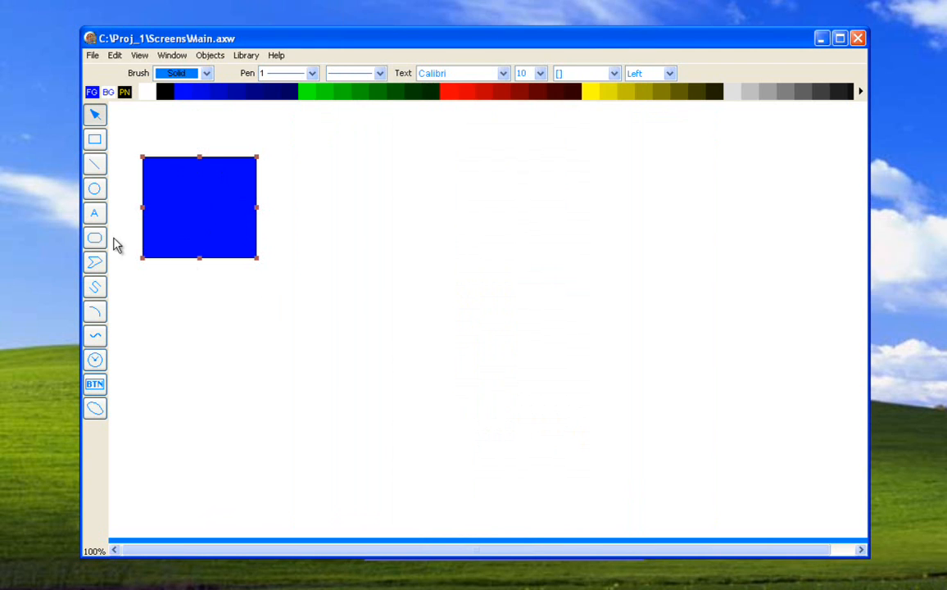
- Draw an open four-segment polyline in the empty canvas area below the blue square
{"action": "left_click", "coordinate": [95, 262]}
{"action": "left_click", "coordinate": [223, 298]}
{"action": "left_click", "coordinate": [312, 404]}
{"action": "left_click", "coordinate": [194, 383]}
{"action": "left_click", "coordinate": [152, 328]}
{"action": "double_click", "coordinate": [182, 308]}
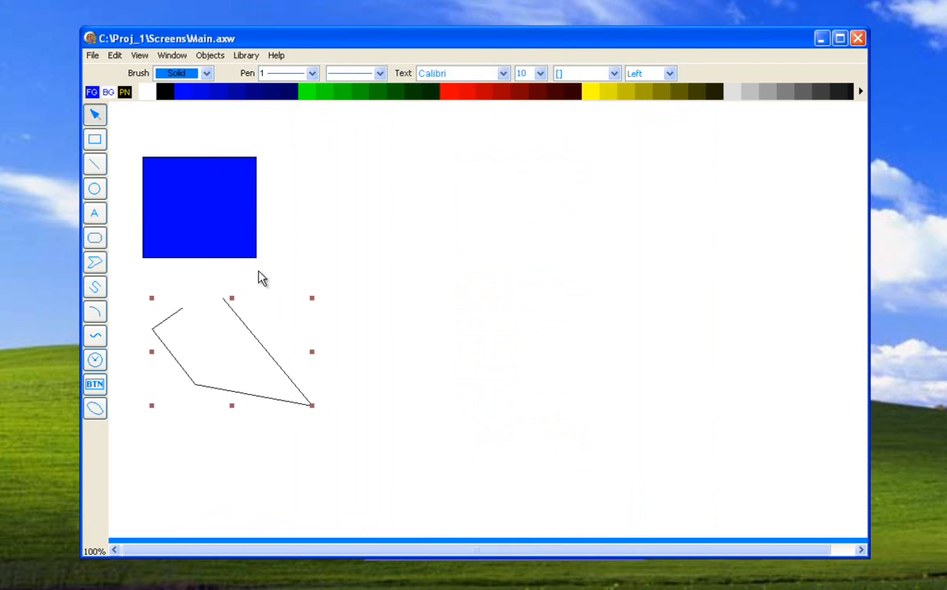
- Try a digital true rotation of 38 in the polyline's Rotation animation, and discard the configuration
{"action": "double_click", "coordinate": [230, 310]}
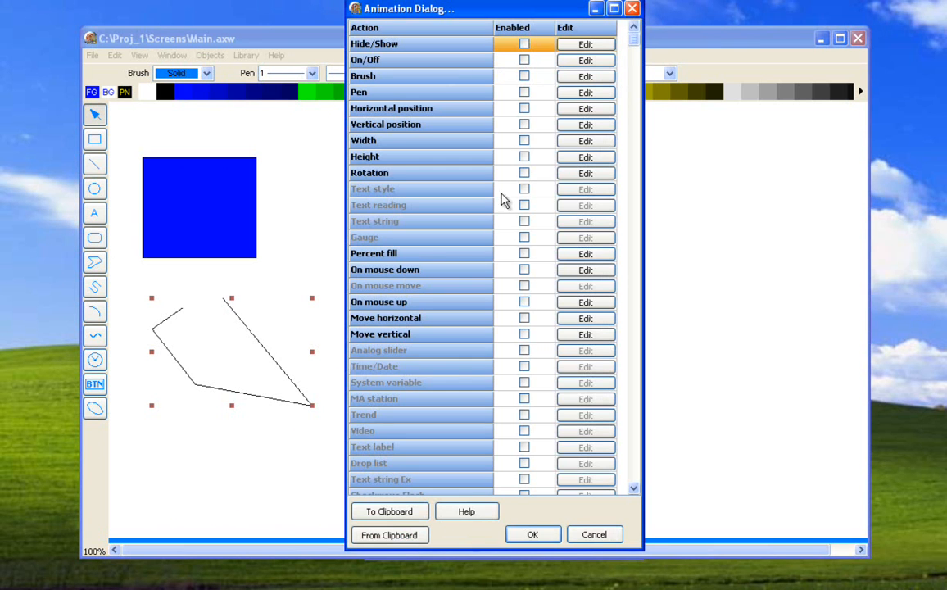
{"action": "left_click", "coordinate": [577, 173]}
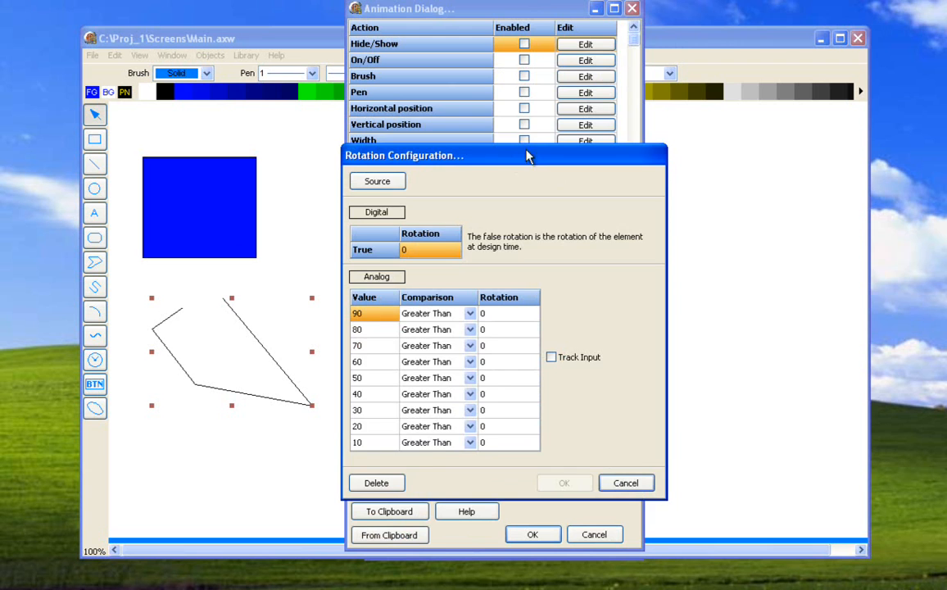
{"action": "left_click_drag", "start_coordinate": [508, 162], "coordinate": [555, 131]}
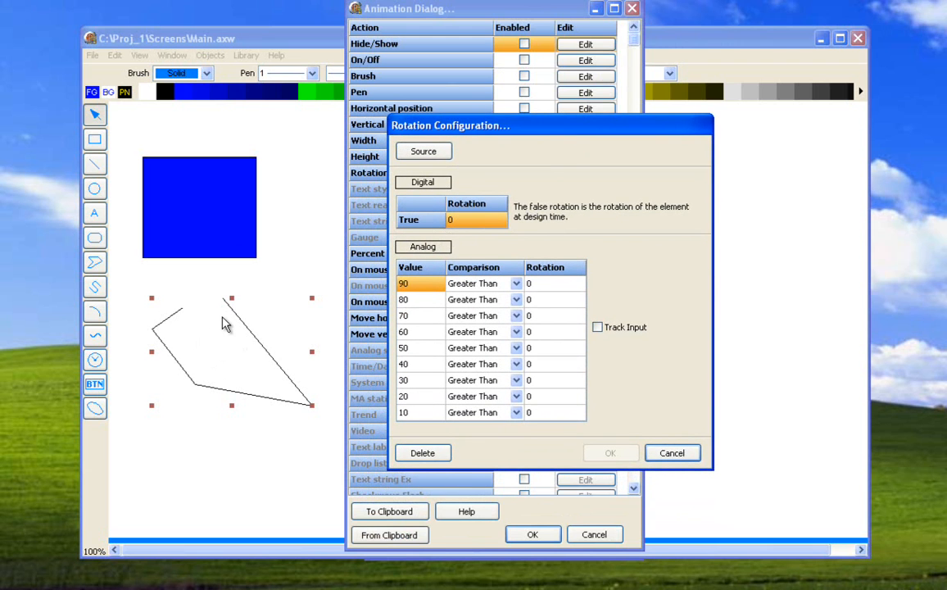
{"action": "left_click", "coordinate": [472, 220]}
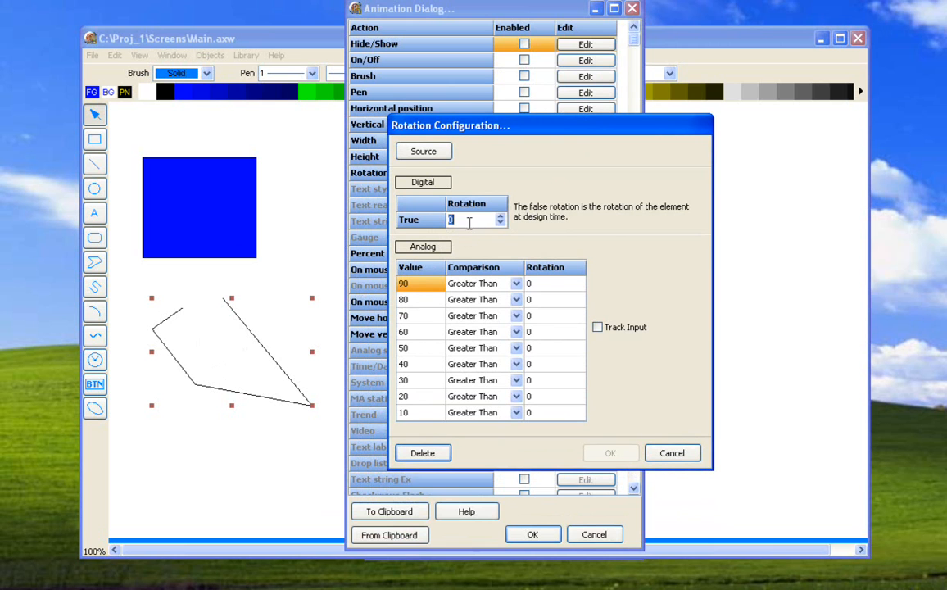
{"action": "left_click_drag", "start_coordinate": [501, 221], "coordinate": [501, 224]}
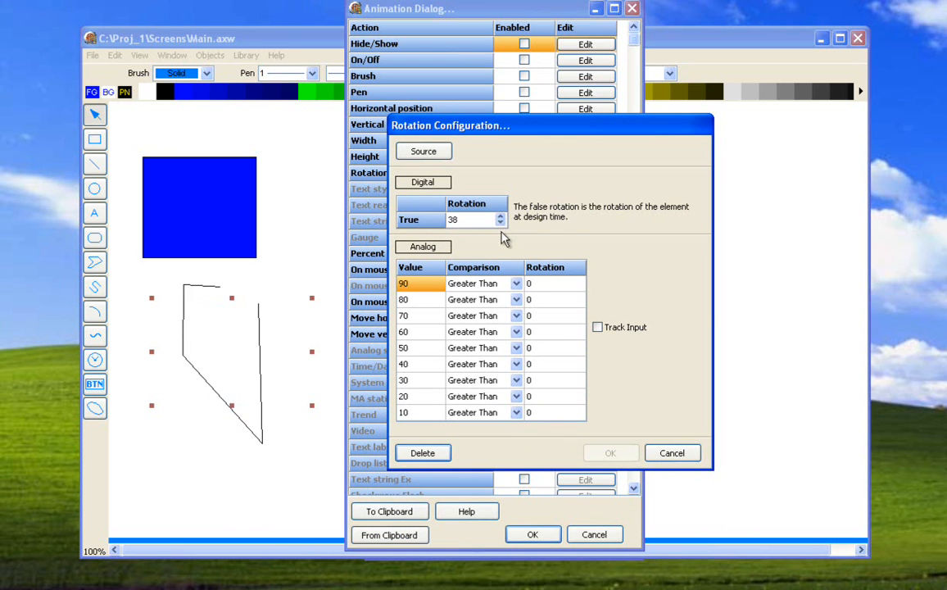
{"action": "left_click", "coordinate": [661, 457]}
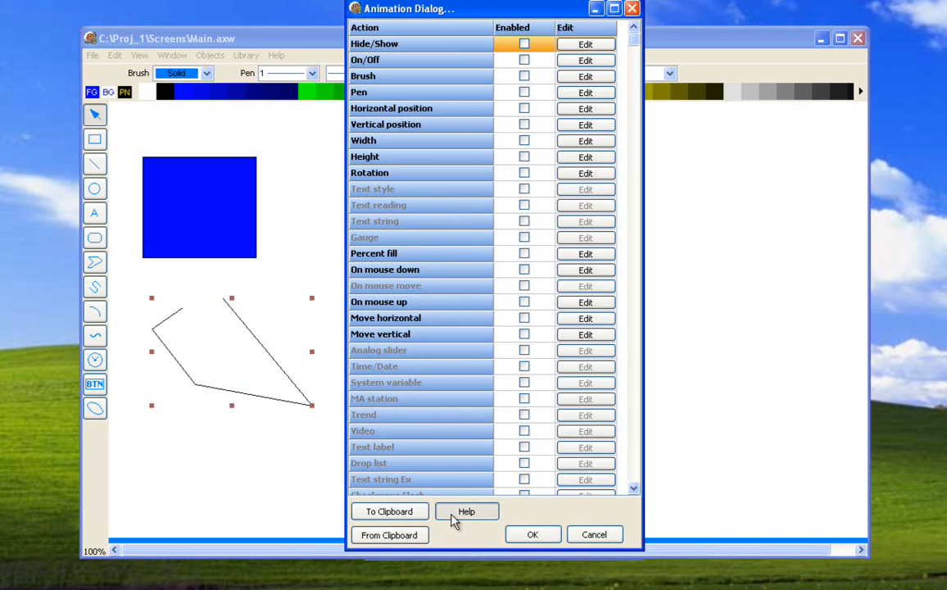
- Read the help on the Rotation animation, especially how the Track Input option rotates an object, and close the help window
{"action": "key", "text": "F1"}
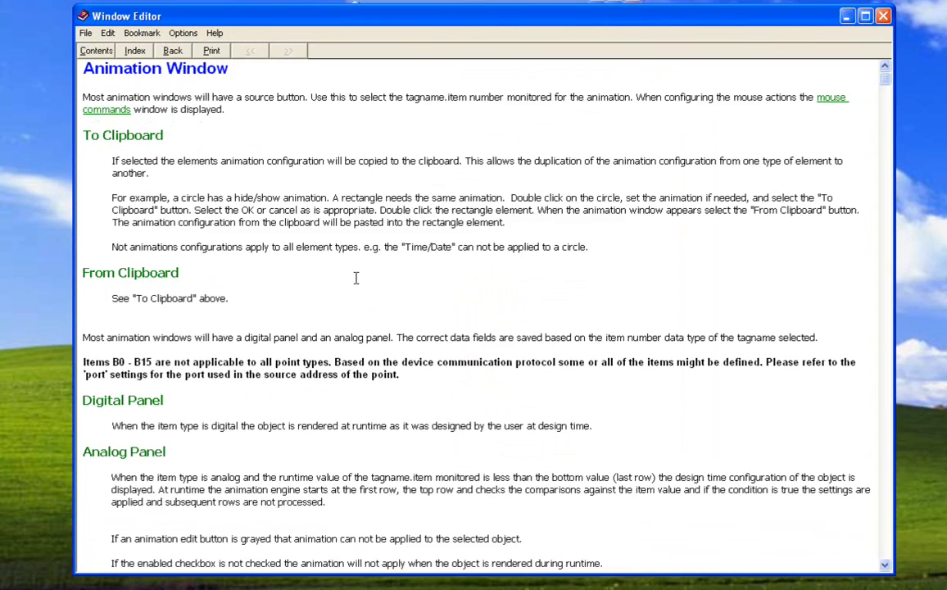
{"action": "scroll", "coordinate": [355, 278], "scroll_direction": "down", "scroll_amount": 10}
{"action": "scroll", "coordinate": [356, 279], "scroll_direction": "down", "scroll_amount": 3}
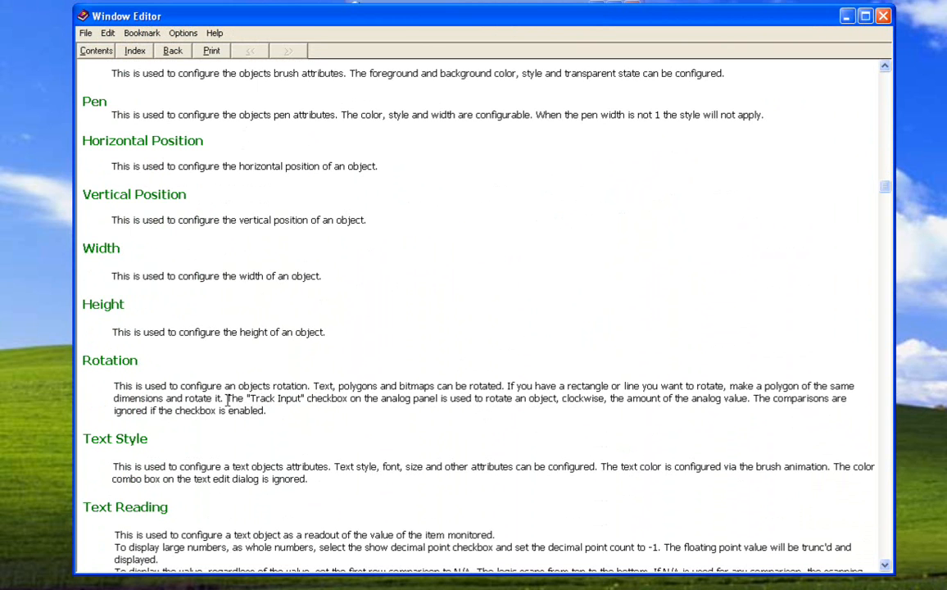
{"action": "left_click_drag", "start_coordinate": [228, 399], "coordinate": [669, 400]}
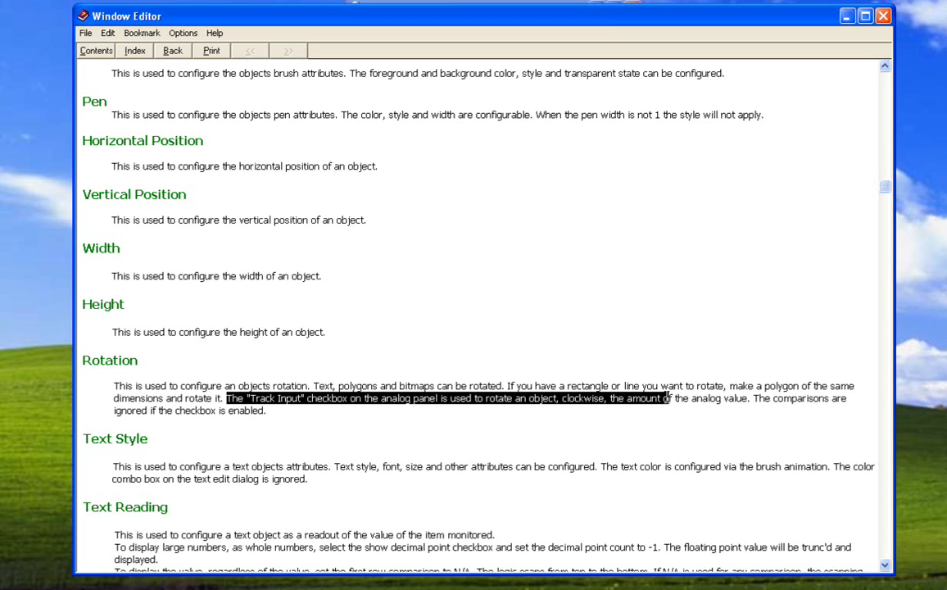
{"action": "left_click", "coordinate": [883, 16]}
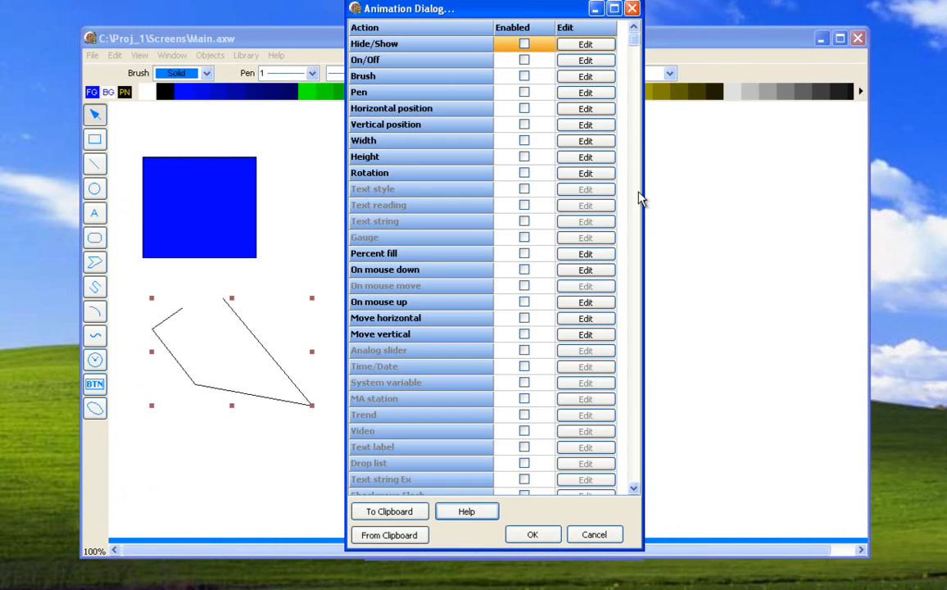
- Try the polyline's Rotation animation with source Analog_1 Process Variable Analog and Track Input enabled, and discard the configuration
{"action": "left_click", "coordinate": [560, 174]}
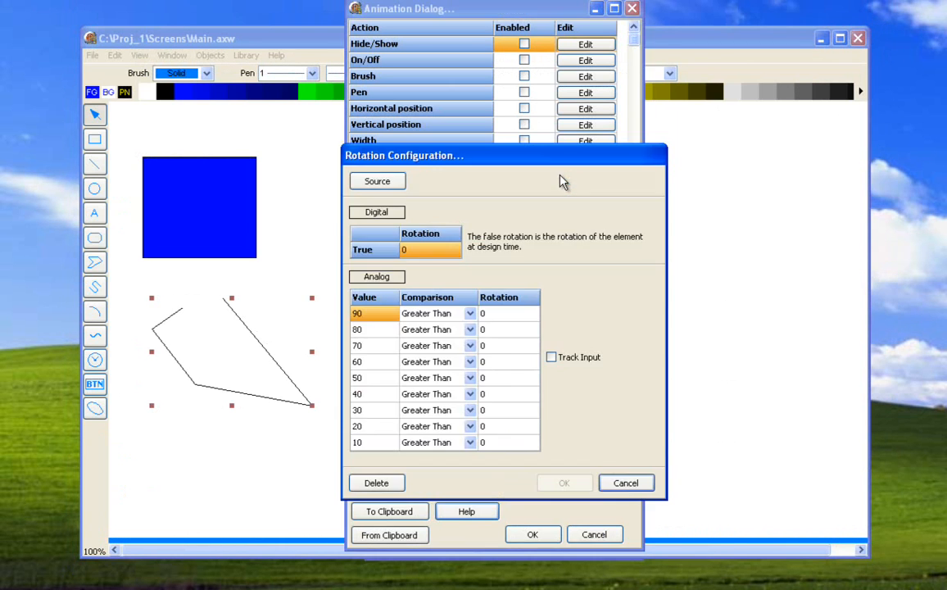
{"action": "left_click", "coordinate": [377, 182]}
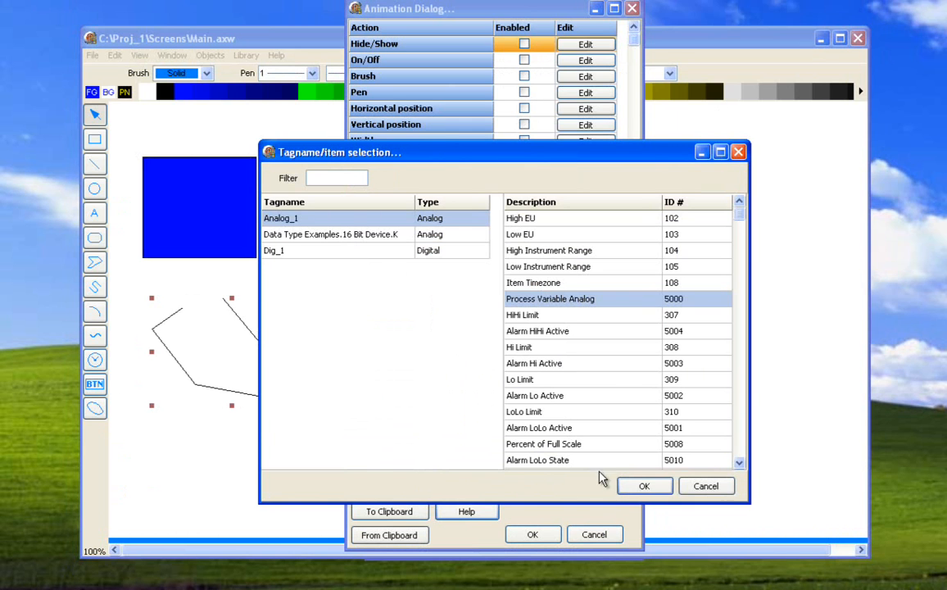
{"action": "left_click", "coordinate": [637, 486]}
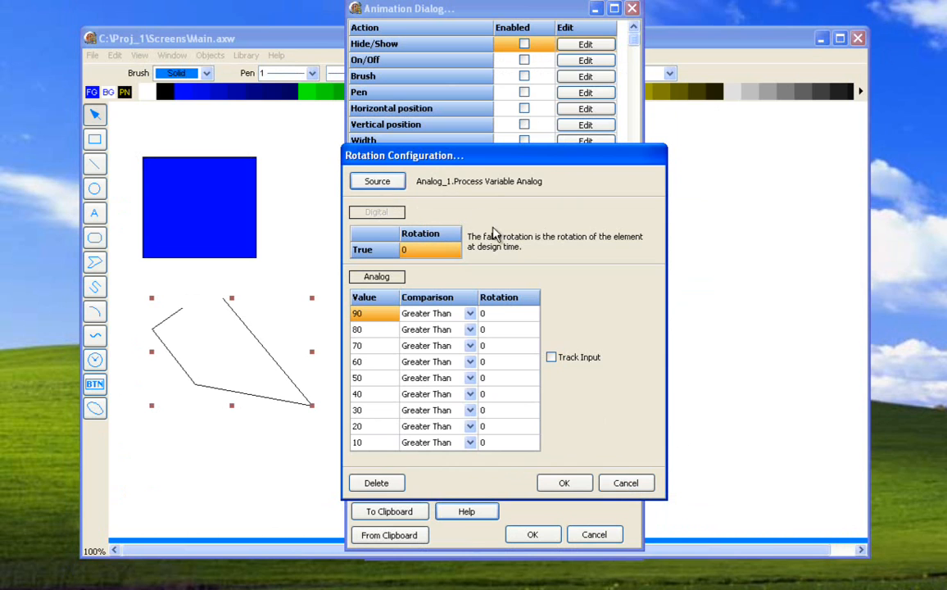
{"action": "left_click", "coordinate": [552, 357]}
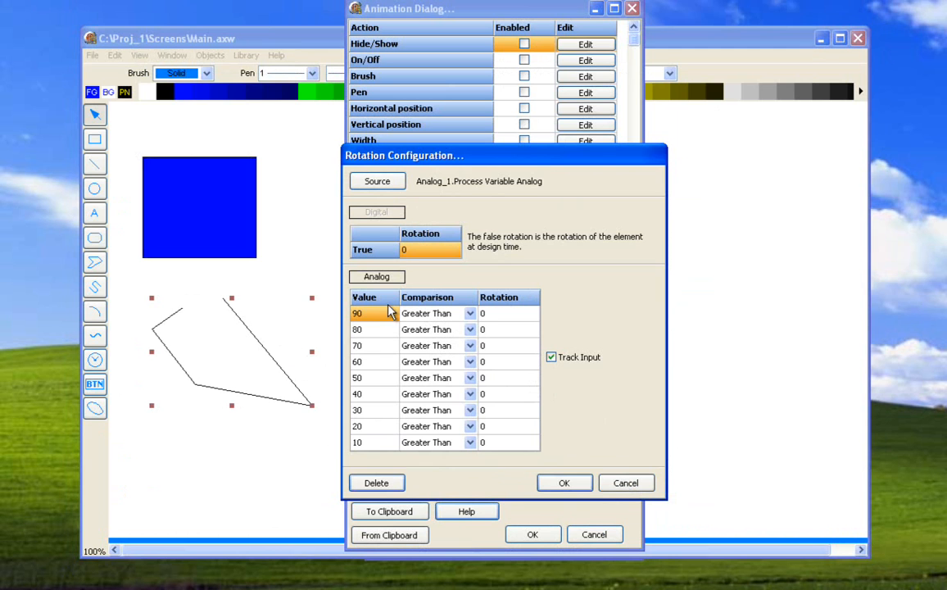
{"action": "left_click", "coordinate": [614, 483]}
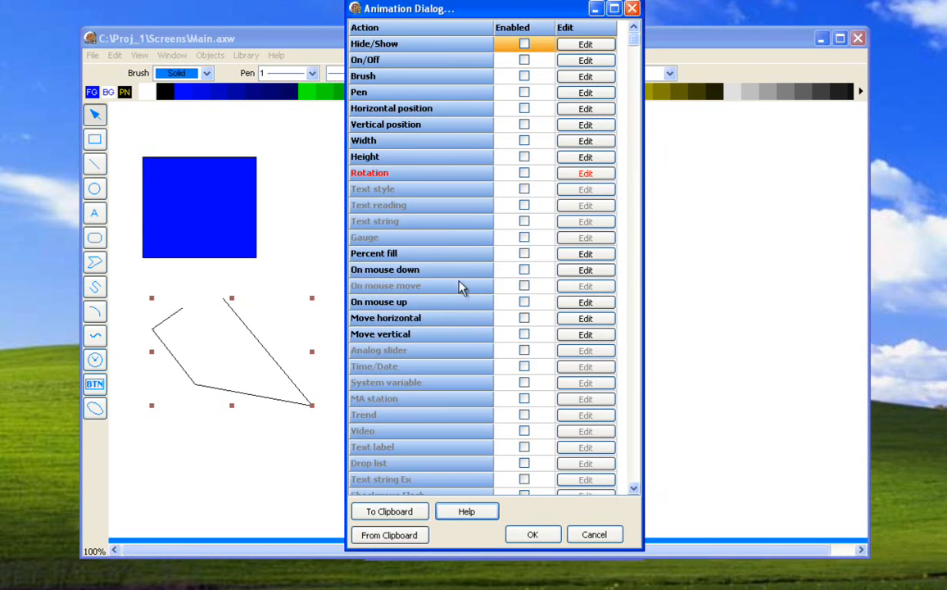
{"action": "left_click", "coordinate": [575, 530]}
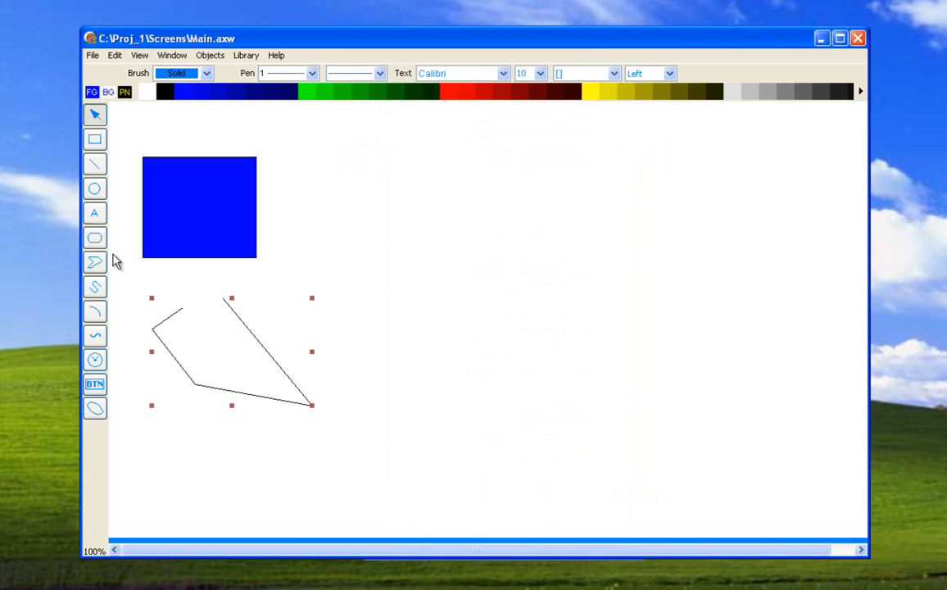
- Add a text object reading "asdf" in the empty canvas area beside the blue square
{"action": "left_click", "coordinate": [94, 213]}
{"action": "left_click_drag", "start_coordinate": [314, 202], "coordinate": [407, 252]}
{"action": "type", "text": "asdf"}
{"action": "left_click", "coordinate": [476, 427]}
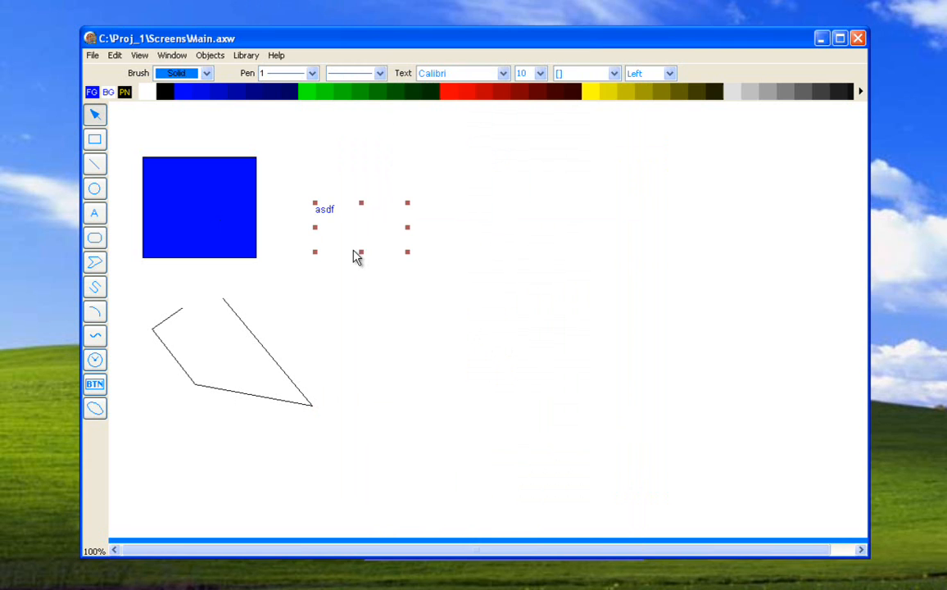
- Open the Text style animation configuration of the "asdf" text, keeping the text on the canvas in view
{"action": "double_click", "coordinate": [328, 215]}
{"action": "left_click_drag", "start_coordinate": [450, 16], "coordinate": [631, 0]}
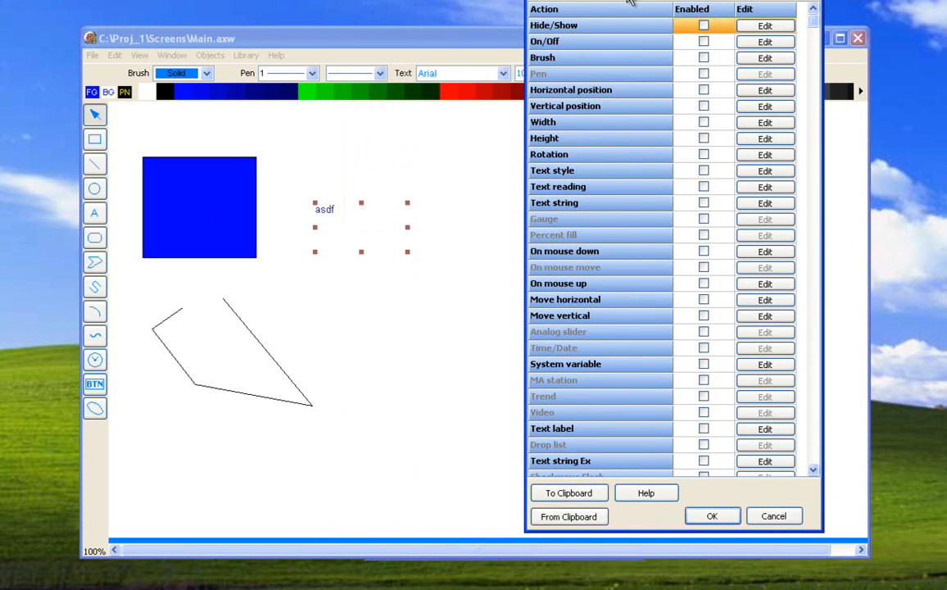
{"action": "left_click", "coordinate": [751, 176]}
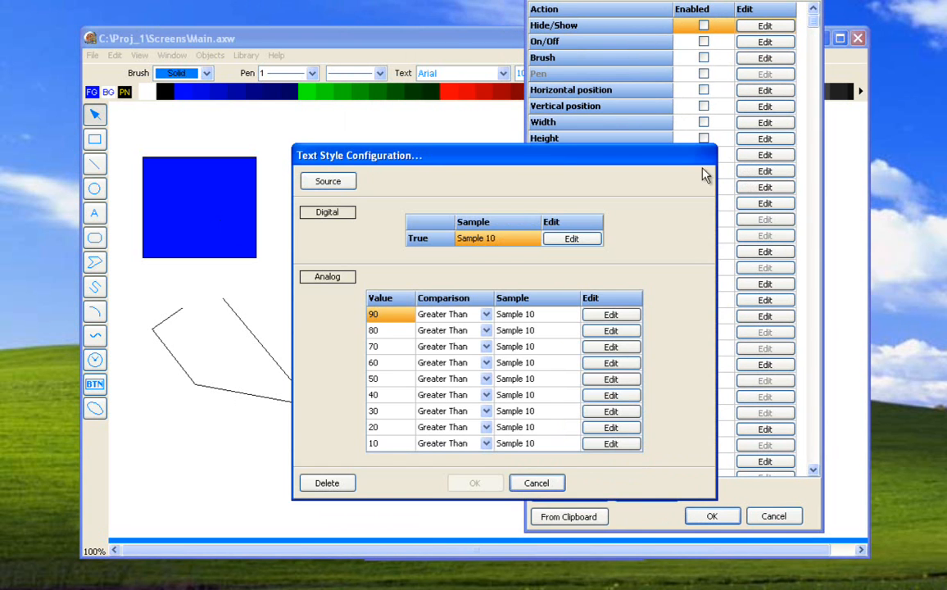
{"action": "left_click", "coordinate": [560, 487]}
{"action": "left_click_drag", "start_coordinate": [635, 4], "coordinate": [623, 27]}
{"action": "left_click", "coordinate": [744, 208]}
{"action": "left_click_drag", "start_coordinate": [557, 166], "coordinate": [712, 127]}
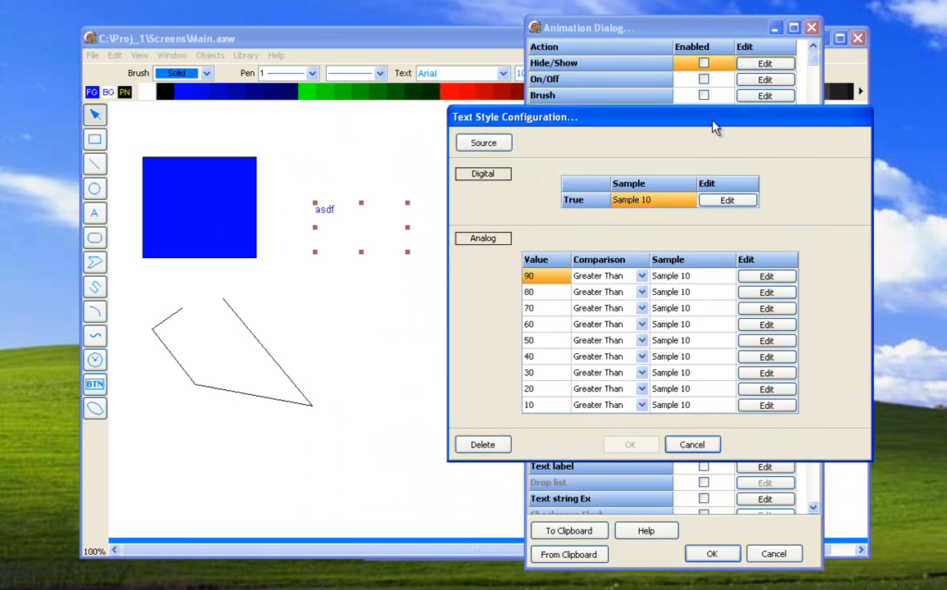
- Examine the font and color options for the digital true text style, and close the Text style configuration without saving
{"action": "left_click", "coordinate": [717, 201]}
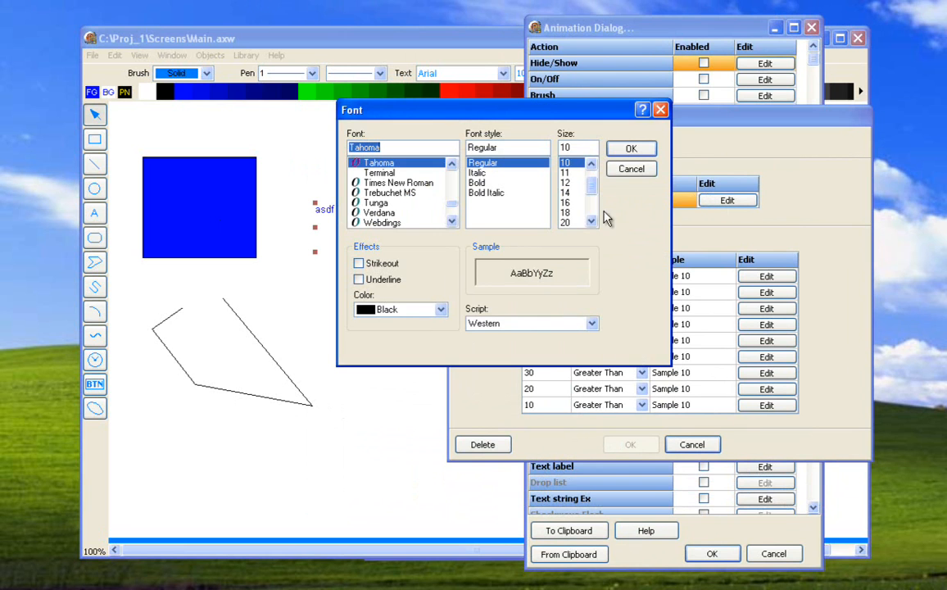
{"action": "left_click", "coordinate": [442, 311]}
{"action": "left_click", "coordinate": [442, 312]}
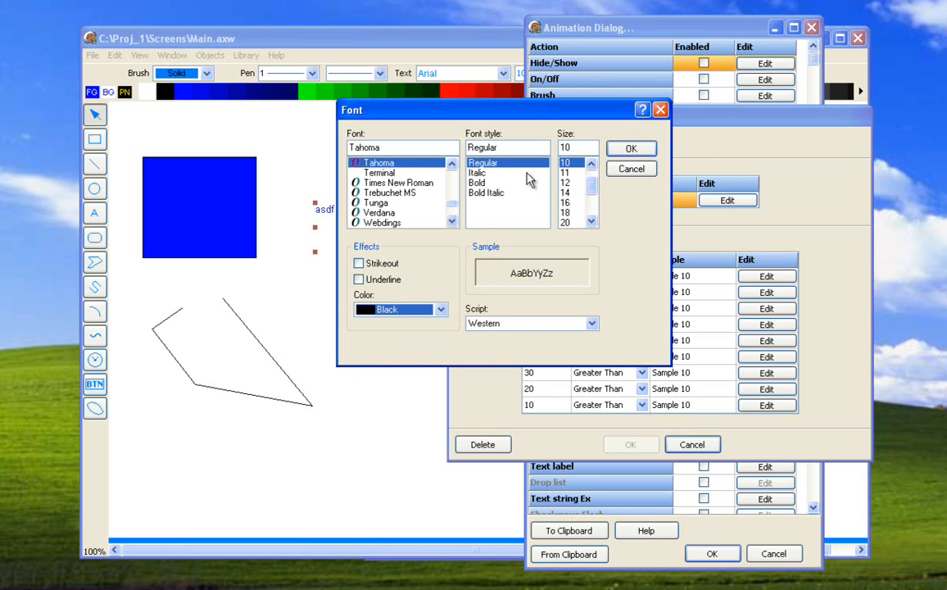
{"action": "left_click", "coordinate": [441, 311]}
{"action": "left_click", "coordinate": [439, 313]}
{"action": "left_click", "coordinate": [439, 311]}
{"action": "left_click", "coordinate": [431, 323]}
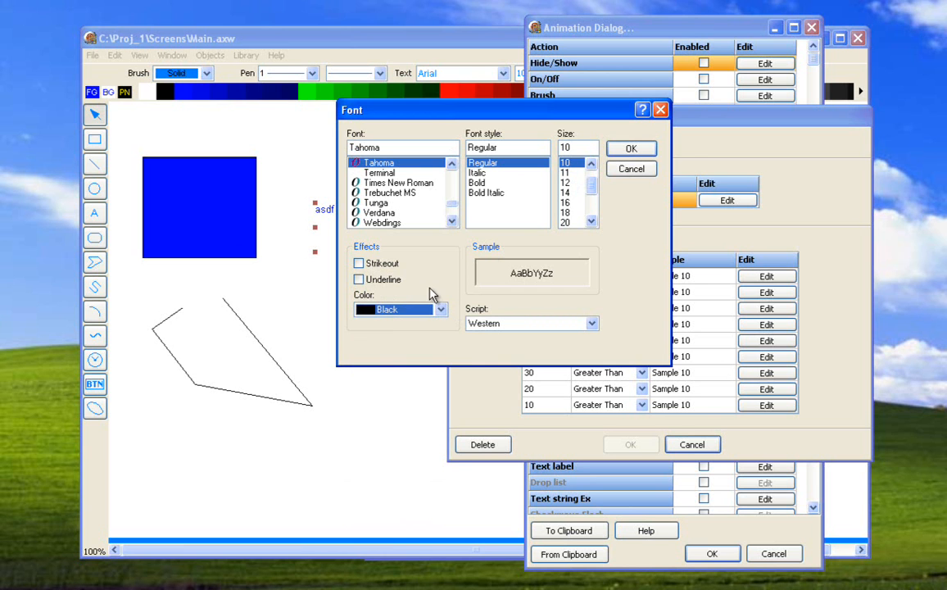
{"action": "left_click", "coordinate": [630, 171]}
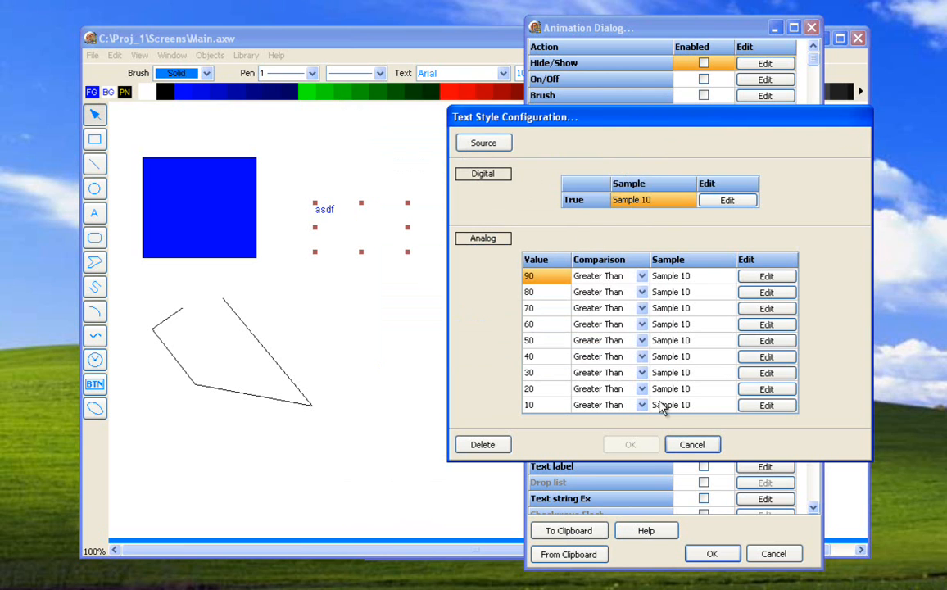
{"action": "left_click", "coordinate": [689, 442]}
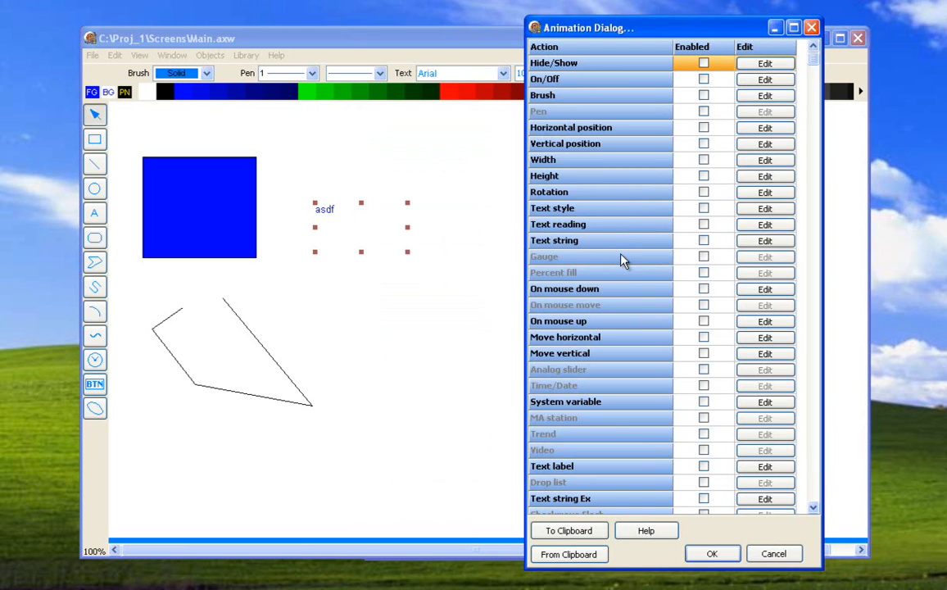
- Examine the text's Text reading animation configuration, including its EU and decimal options, and close it without saving
{"action": "left_click", "coordinate": [743, 226]}
{"action": "left_click_drag", "start_coordinate": [570, 190], "coordinate": [737, 149]}
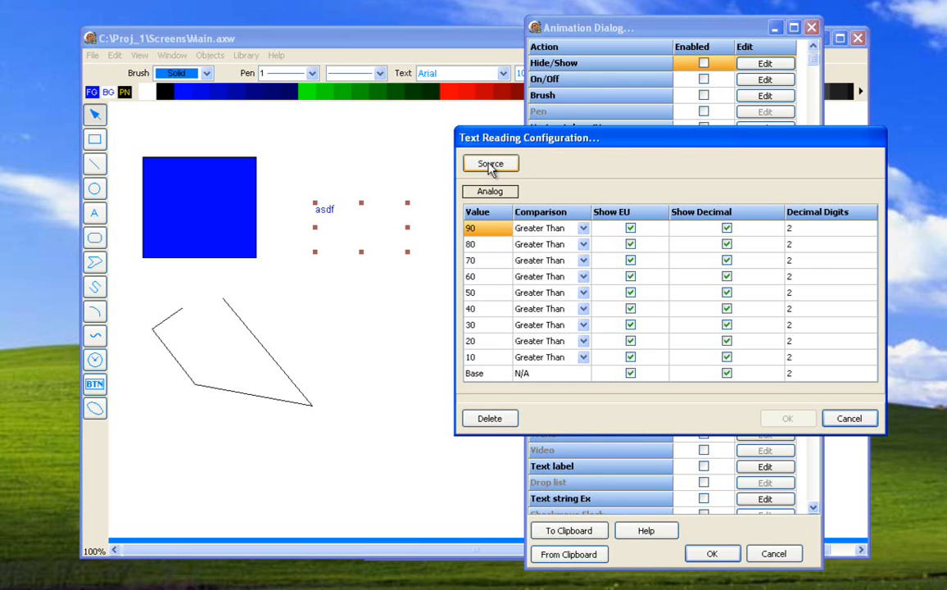
{"action": "left_click", "coordinate": [831, 418]}
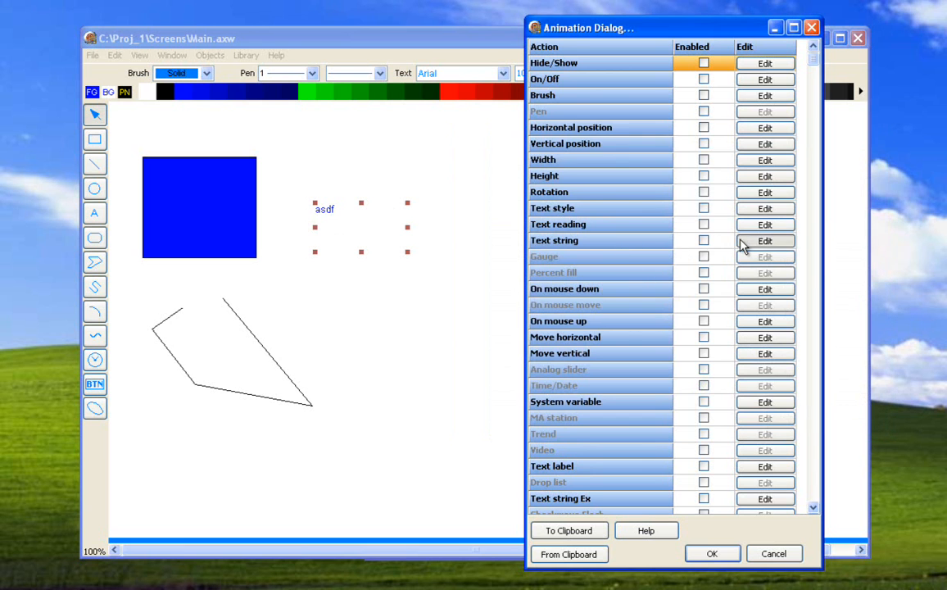
- Examine the digital and analog entries of the text's Text string animation, and close its animation settings without saving
{"action": "left_click", "coordinate": [682, 242]}
{"action": "left_click_drag", "start_coordinate": [547, 164], "coordinate": [698, 121]}
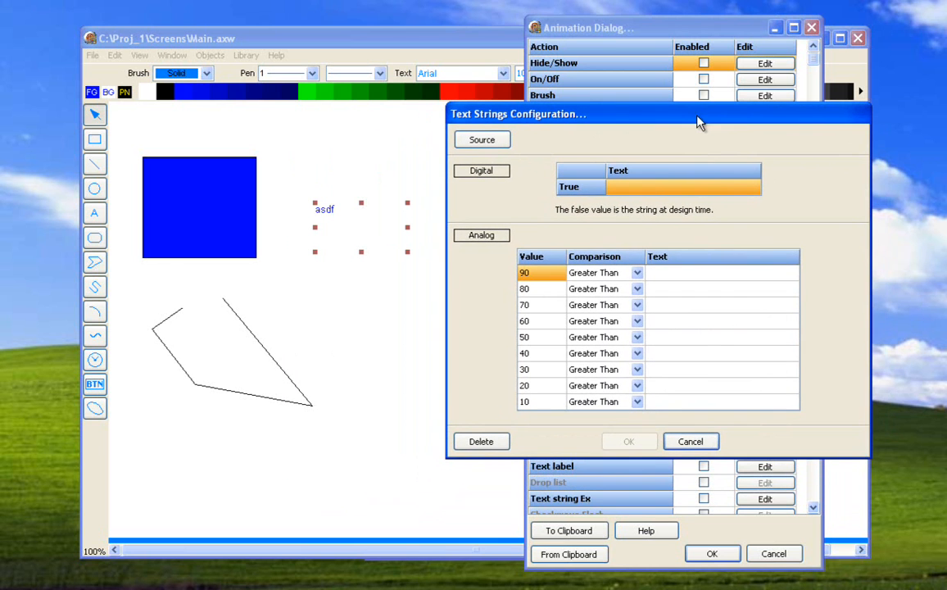
{"action": "left_click", "coordinate": [629, 195]}
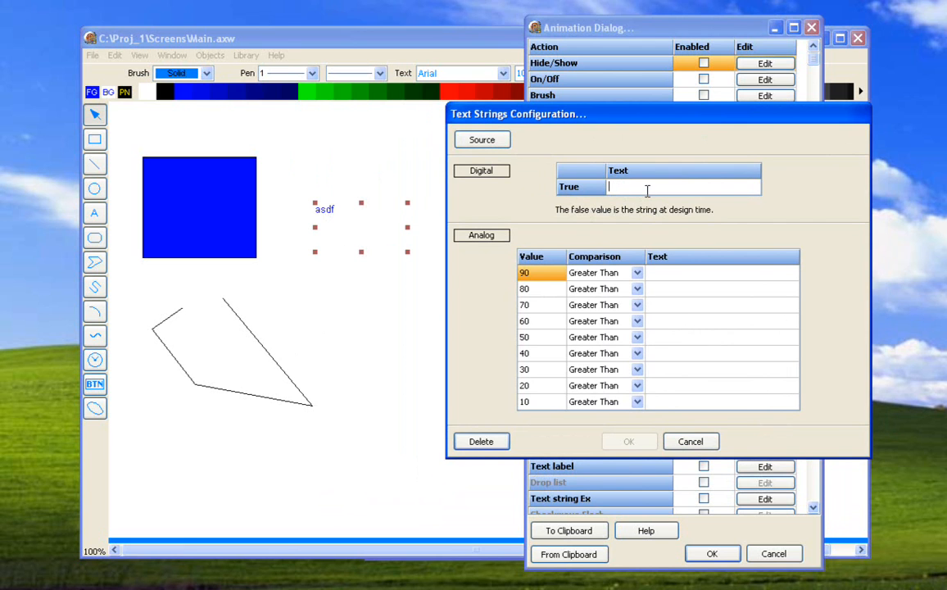
{"action": "left_click", "coordinate": [662, 276]}
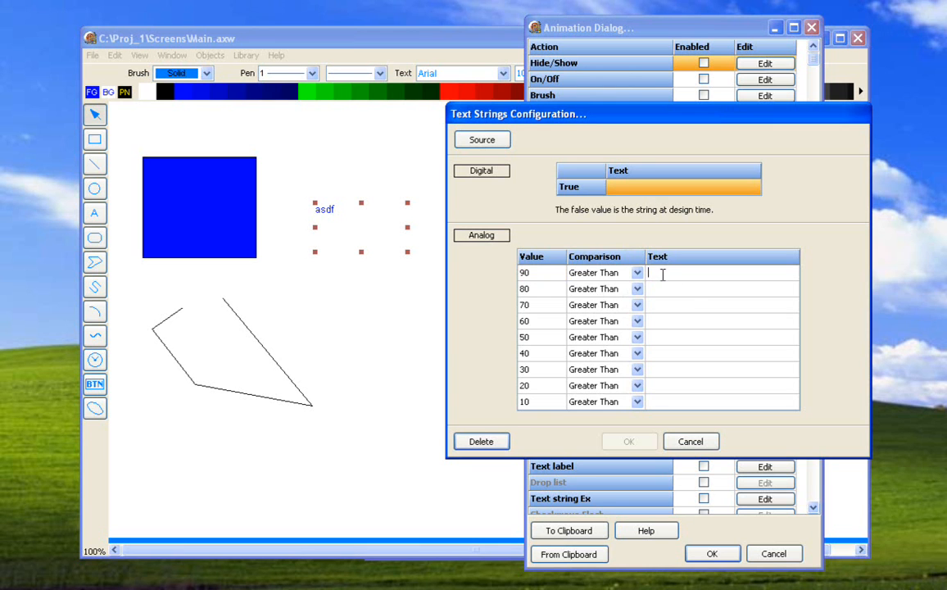
{"action": "left_click", "coordinate": [637, 275]}
{"action": "left_click", "coordinate": [637, 276]}
{"action": "left_click", "coordinate": [637, 276]}
{"action": "left_click", "coordinate": [658, 277]}
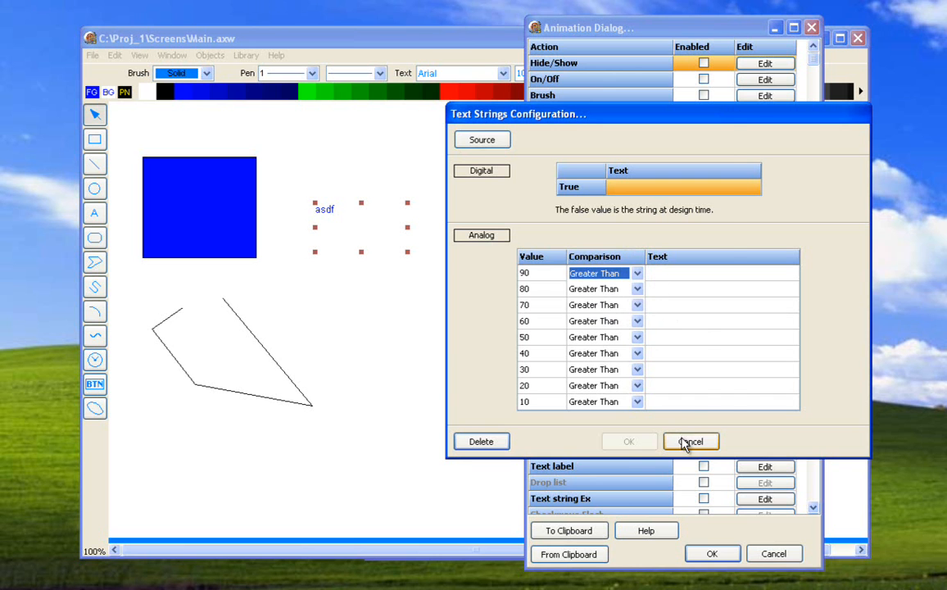
{"action": "left_click", "coordinate": [690, 442]}
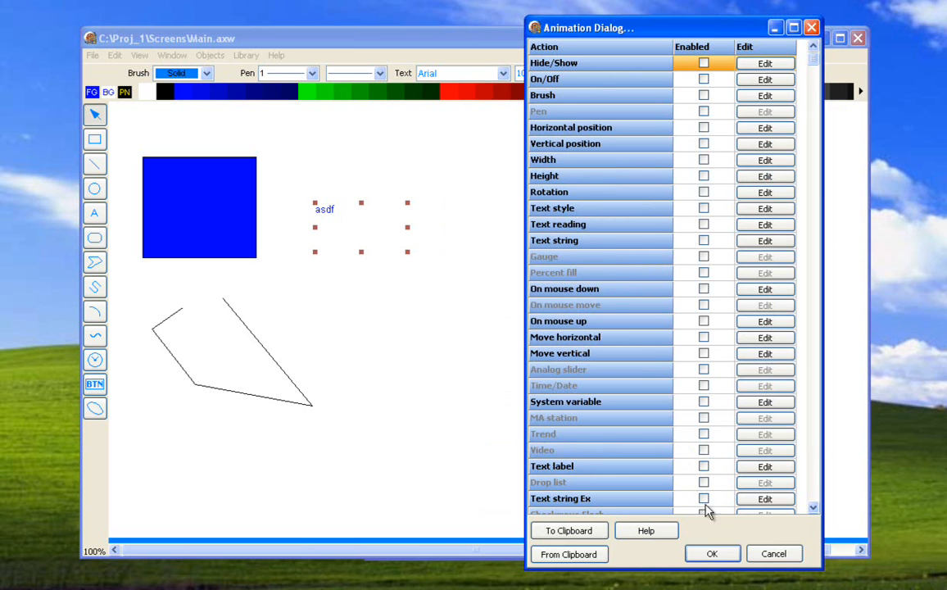
{"action": "left_click", "coordinate": [762, 553]}
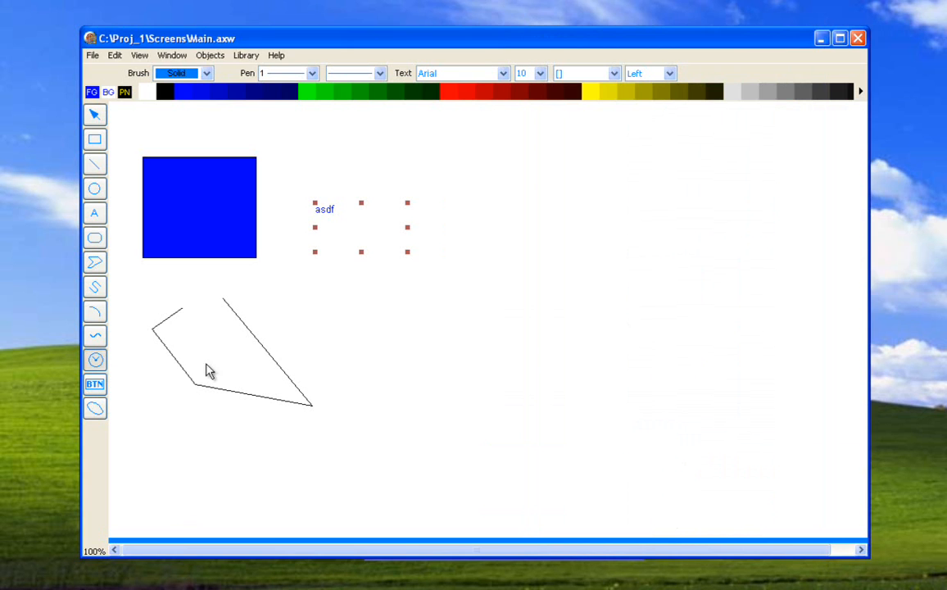
- Insert a Vertical gauge and place it in the empty canvas area beyond the "asdf" text
{"action": "left_click", "coordinate": [363, 348]}
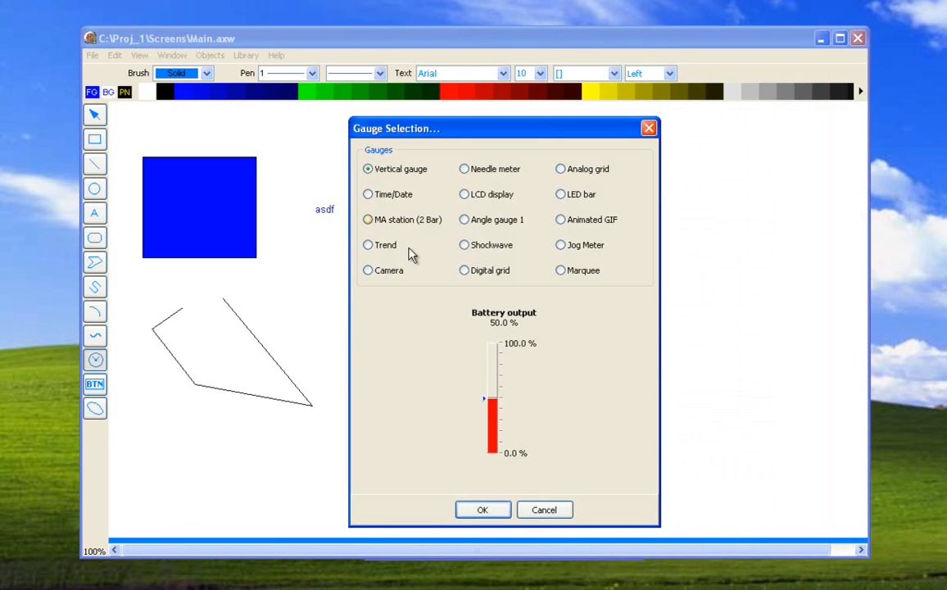
{"action": "left_click", "coordinate": [483, 509]}
{"action": "left_click_drag", "start_coordinate": [388, 385], "coordinate": [505, 273]}
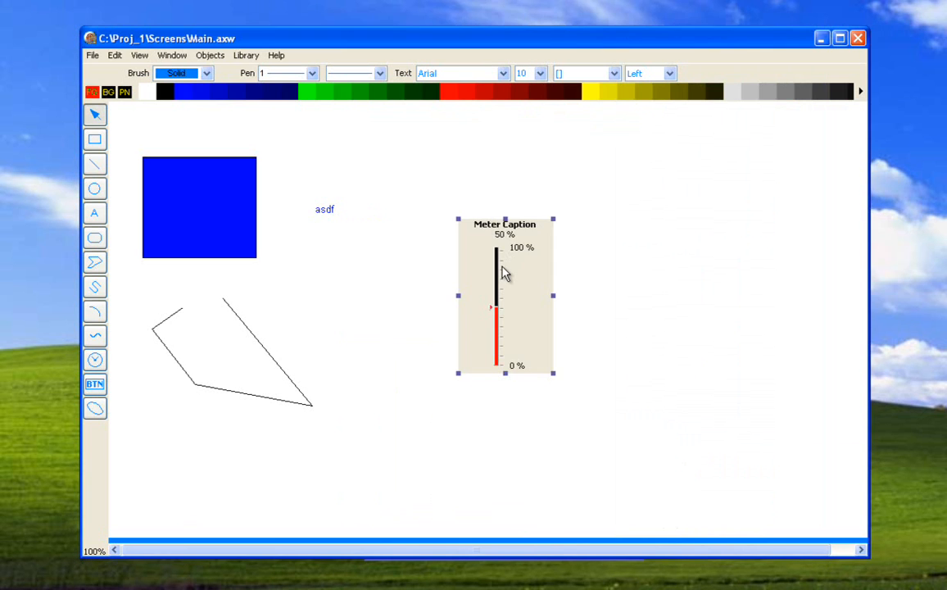
- Examine the vertical gauge's Gauge animation configuration with its optional low and high zones, and close the animation settings without saving
{"action": "double_click", "coordinate": [504, 273]}
{"action": "left_click", "coordinate": [756, 258]}
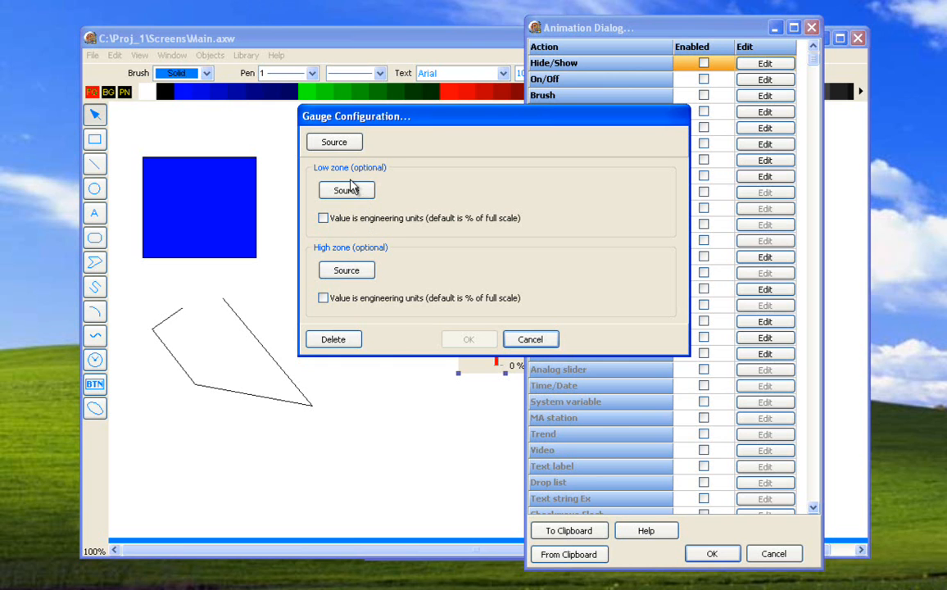
{"action": "left_click", "coordinate": [524, 339]}
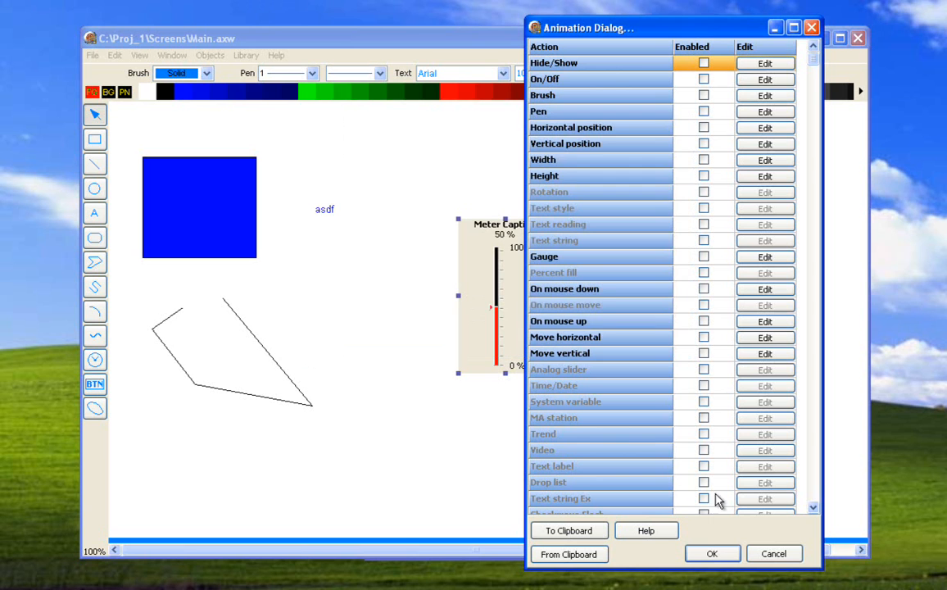
{"action": "left_click", "coordinate": [755, 556]}
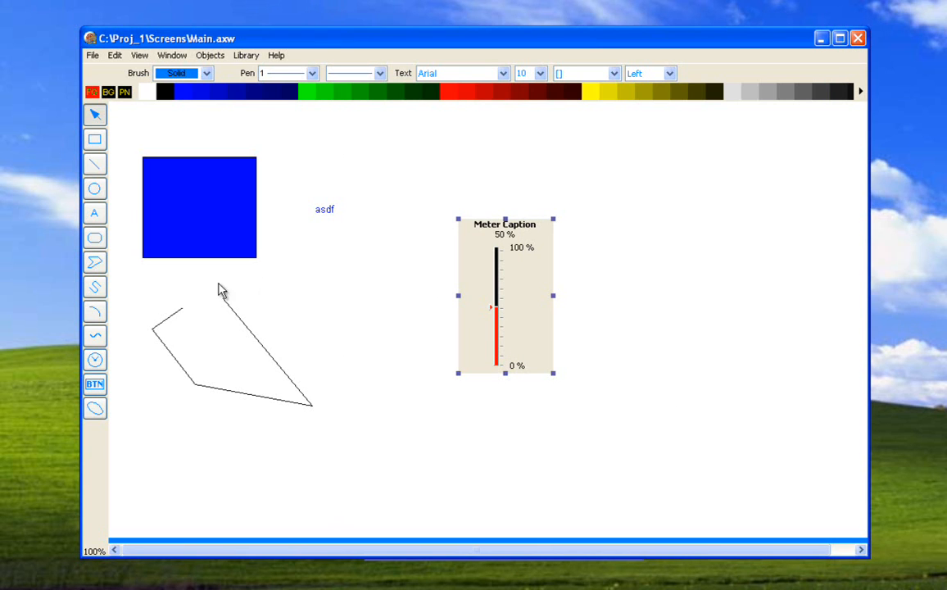
- Try positive and negative End Offset values in the blue rectangle's Move horizontal animation, and close its animation settings without saving
{"action": "double_click", "coordinate": [247, 220]}
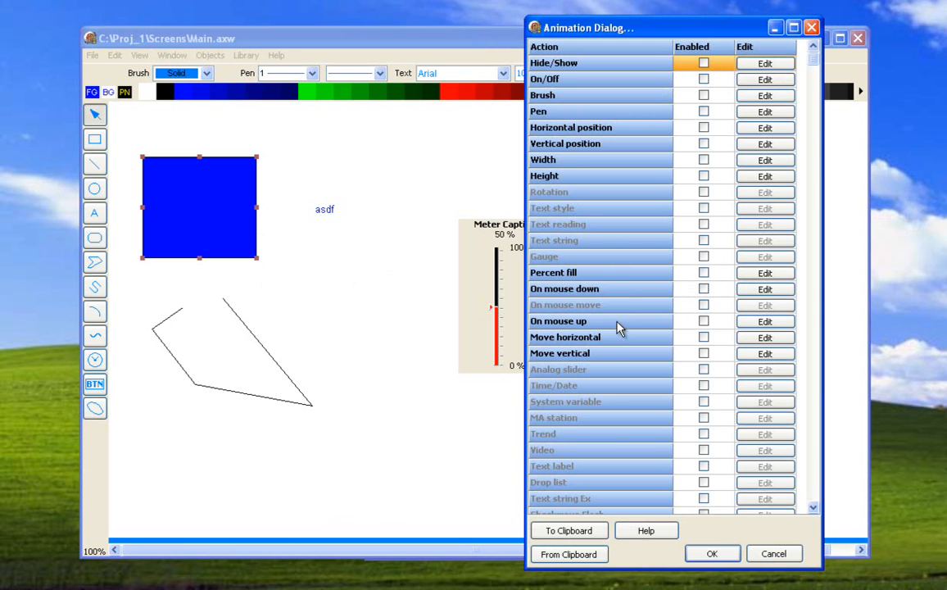
{"action": "left_click", "coordinate": [702, 337]}
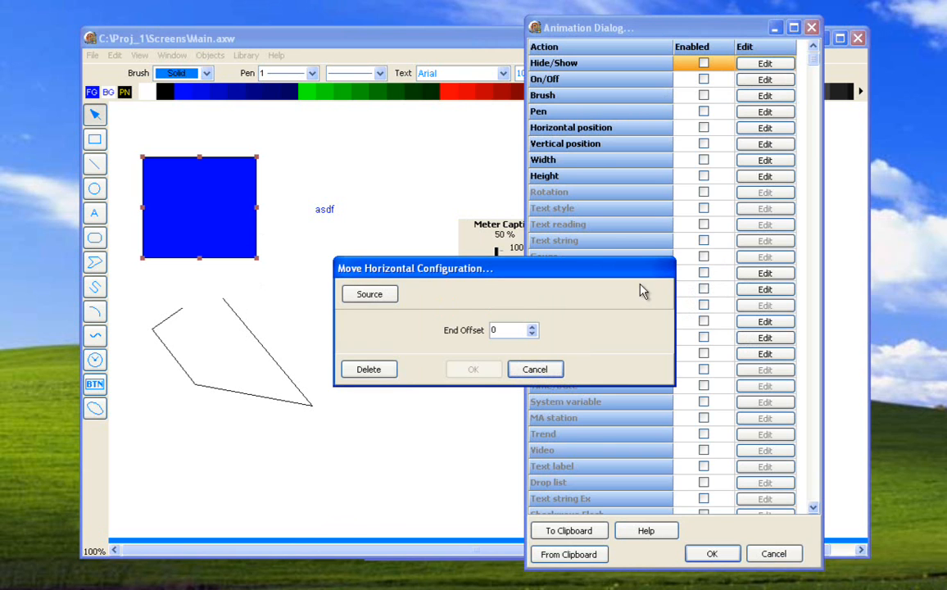
{"action": "left_click", "coordinate": [532, 326]}
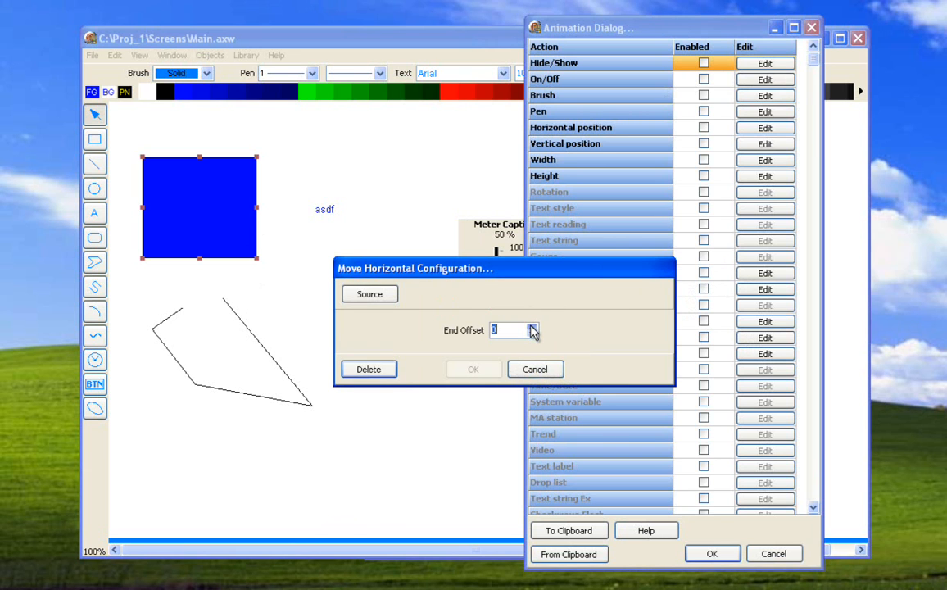
{"action": "left_click", "coordinate": [531, 327]}
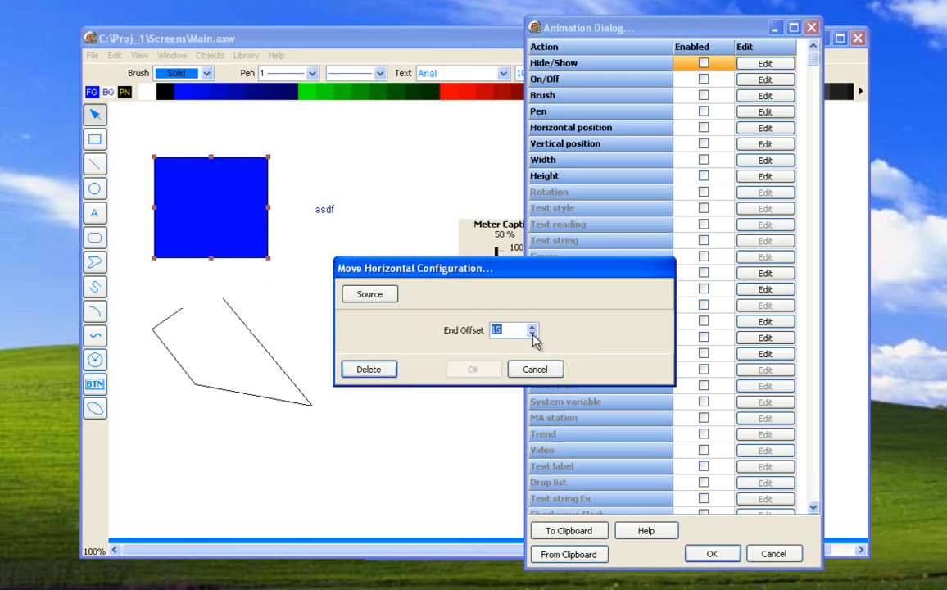
{"action": "left_click", "coordinate": [533, 334]}
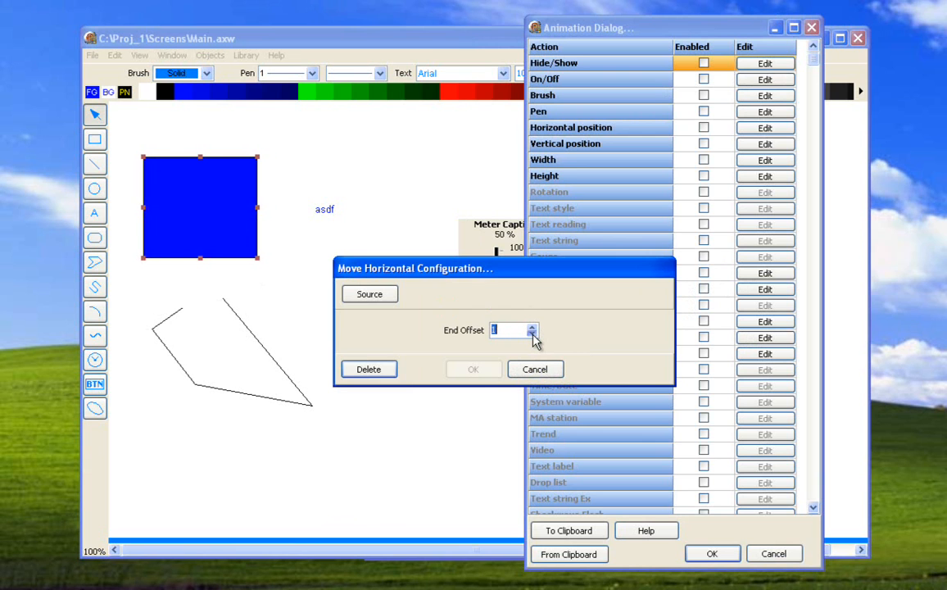
{"action": "left_click", "coordinate": [532, 334]}
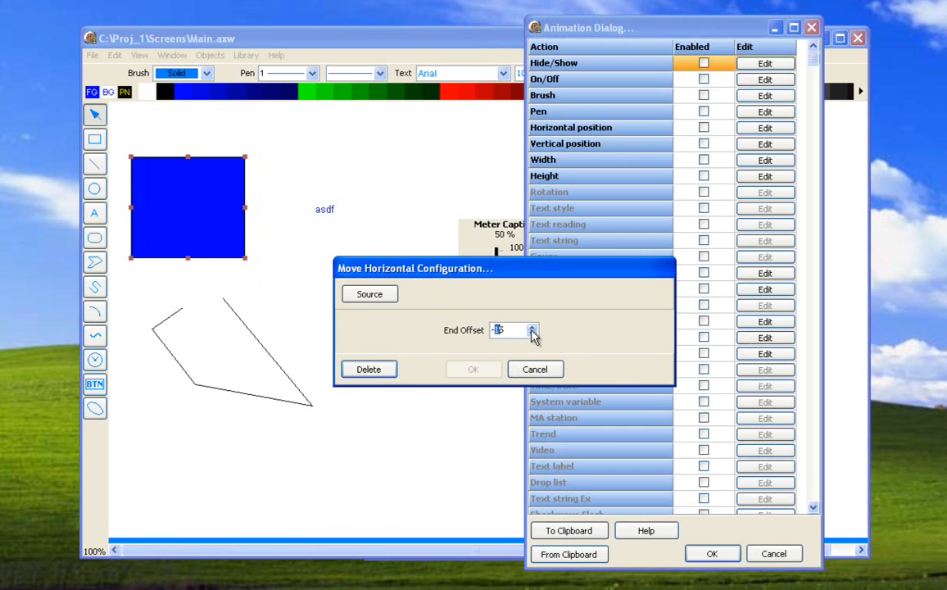
{"action": "left_click", "coordinate": [531, 327]}
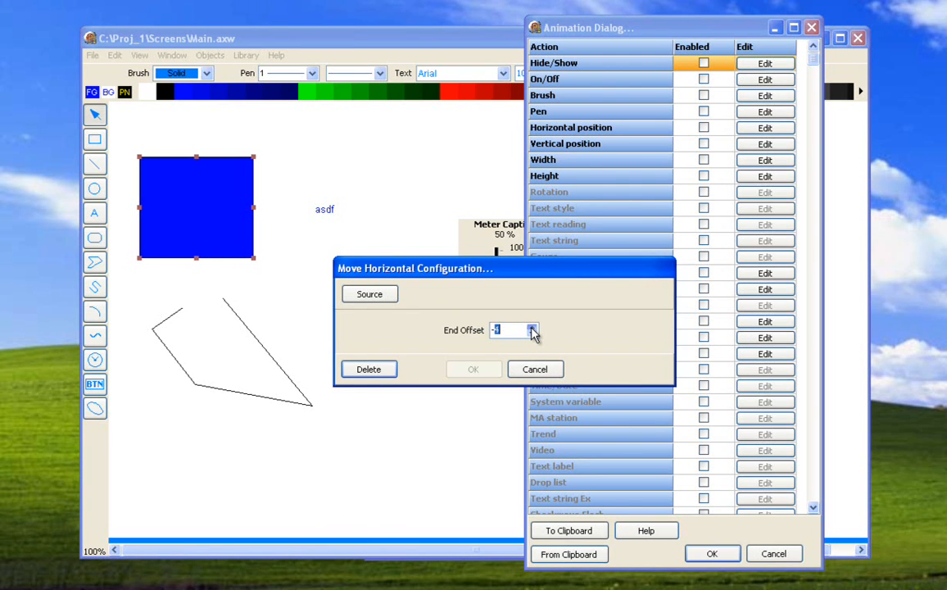
{"action": "left_click", "coordinate": [531, 326]}
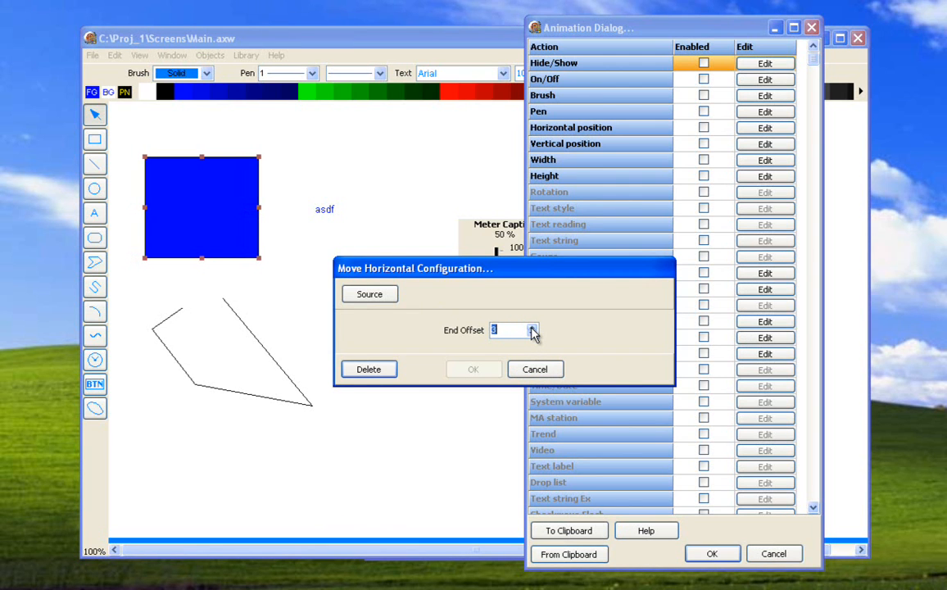
{"action": "left_click", "coordinate": [534, 369]}
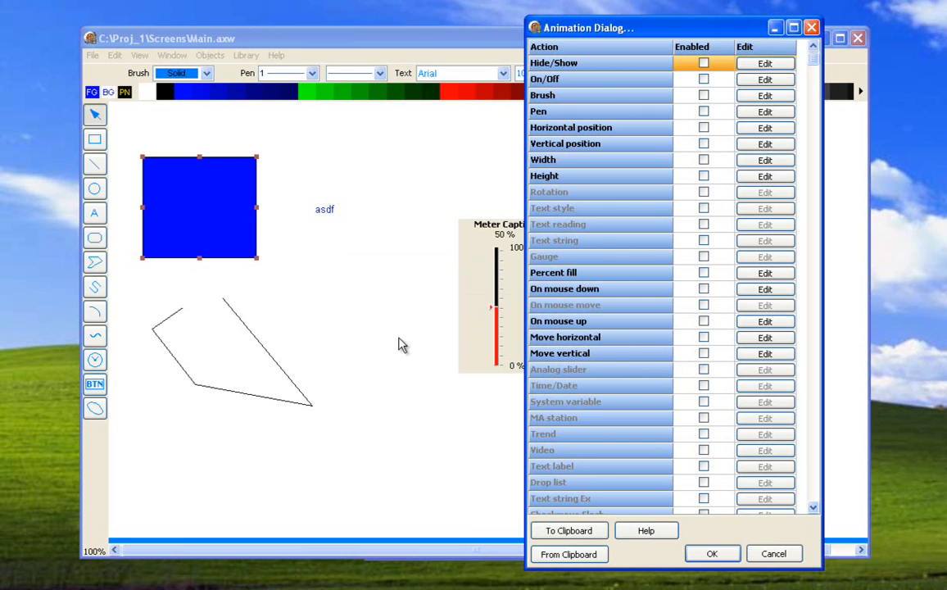
{"action": "left_click", "coordinate": [773, 553]}
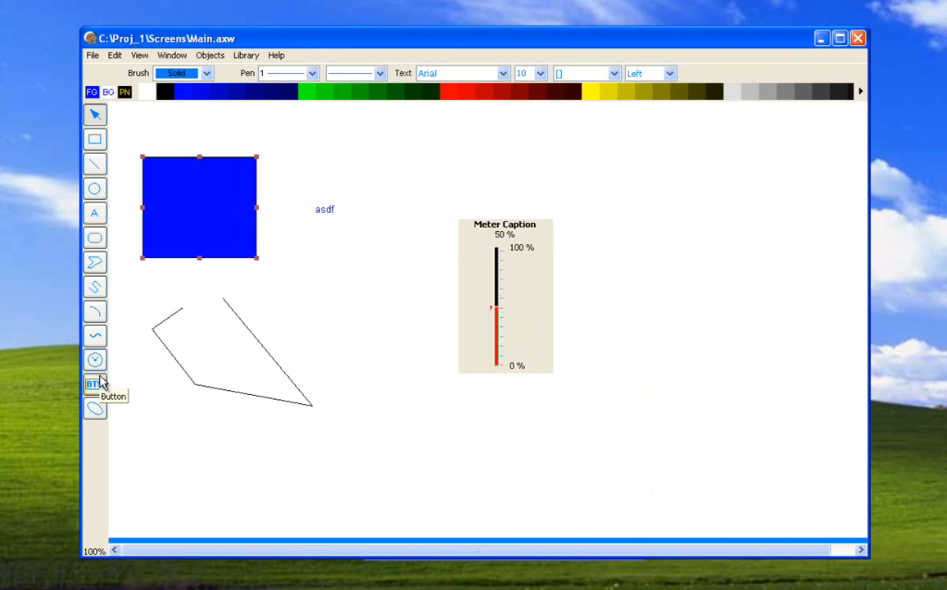
{"action": "left_click", "coordinate": [388, 286]}
{"action": "left_click", "coordinate": [94, 360]}
{"action": "left_click", "coordinate": [231, 269]}
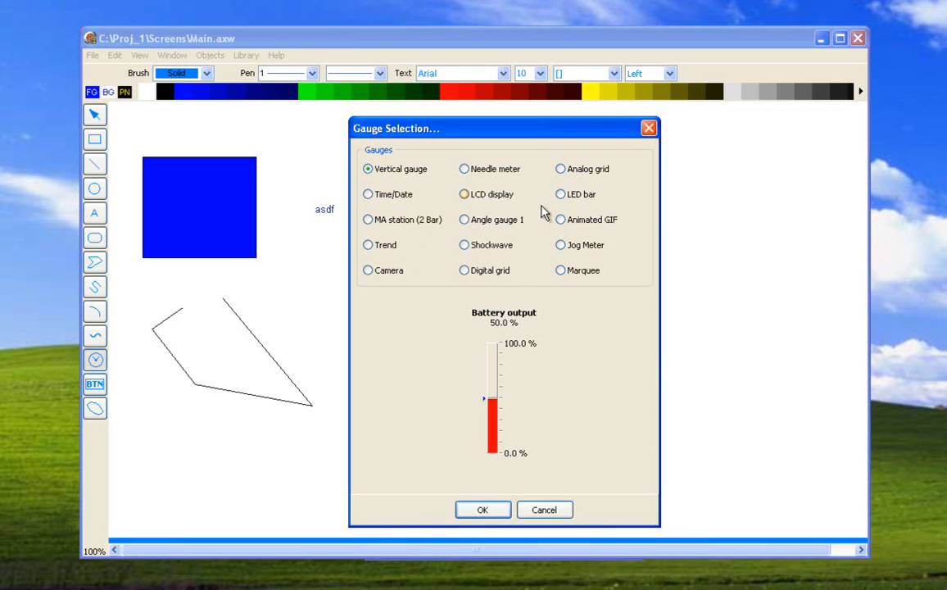
{"action": "left_click", "coordinate": [543, 509]}
- Insert a slider control in the empty canvas area beyond the vertical gauge and open its animation settings
{"action": "left_click", "coordinate": [104, 388]}
{"action": "left_click", "coordinate": [617, 263]}
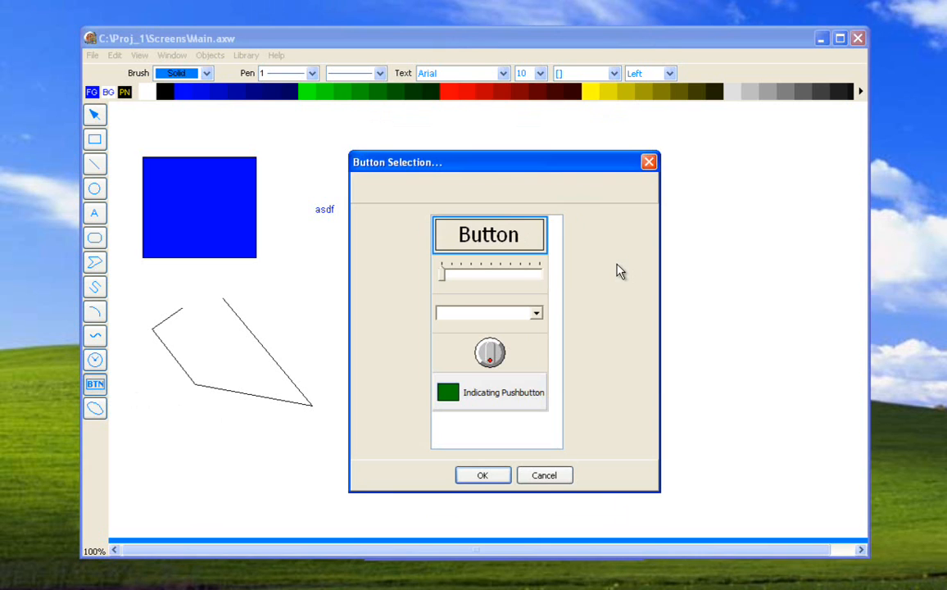
{"action": "double_click", "coordinate": [538, 282]}
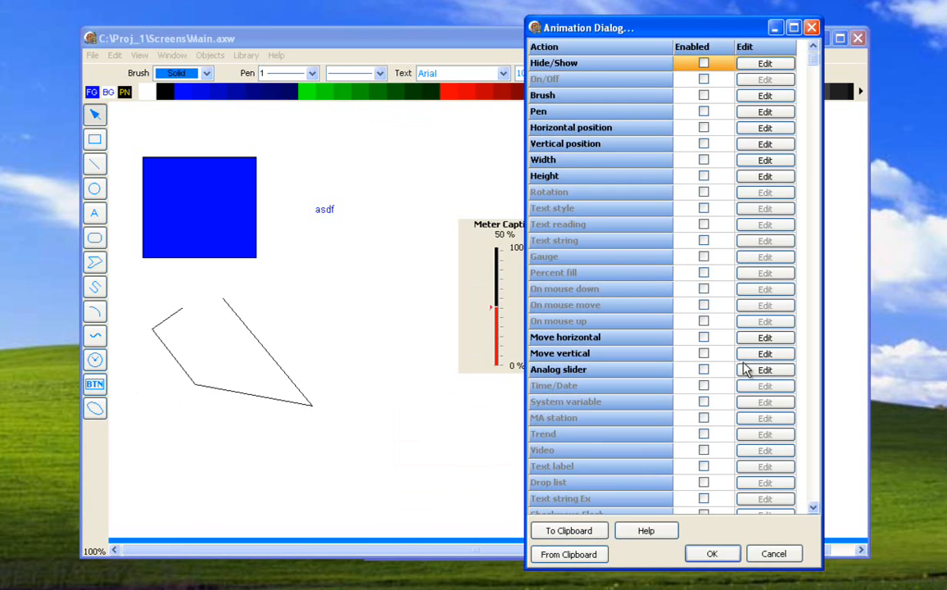
- Examine the slider's Analog slider configuration, including its mouse actions and confirmation options, and close its animation settings without saving
{"action": "left_click", "coordinate": [703, 369]}
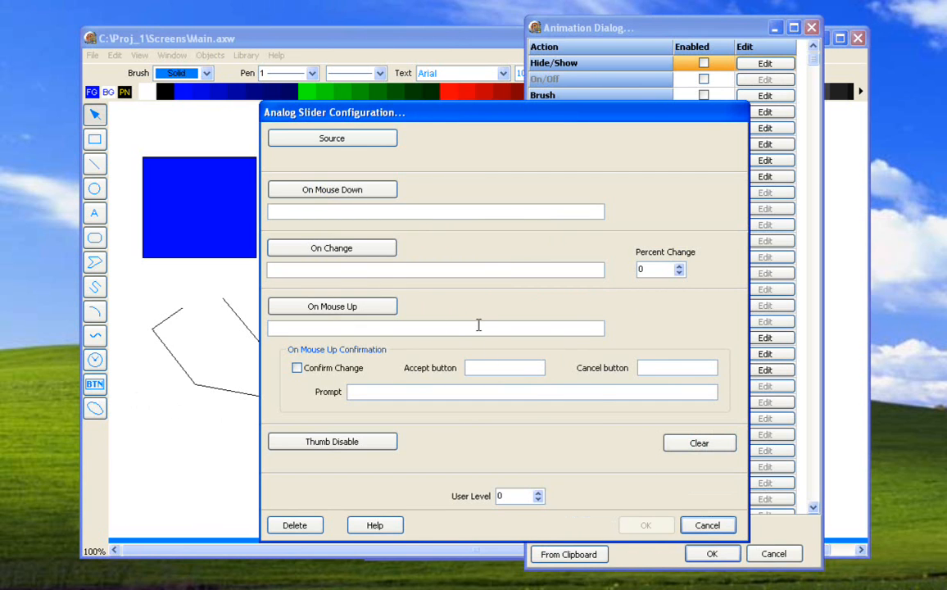
{"action": "left_click", "coordinate": [692, 521]}
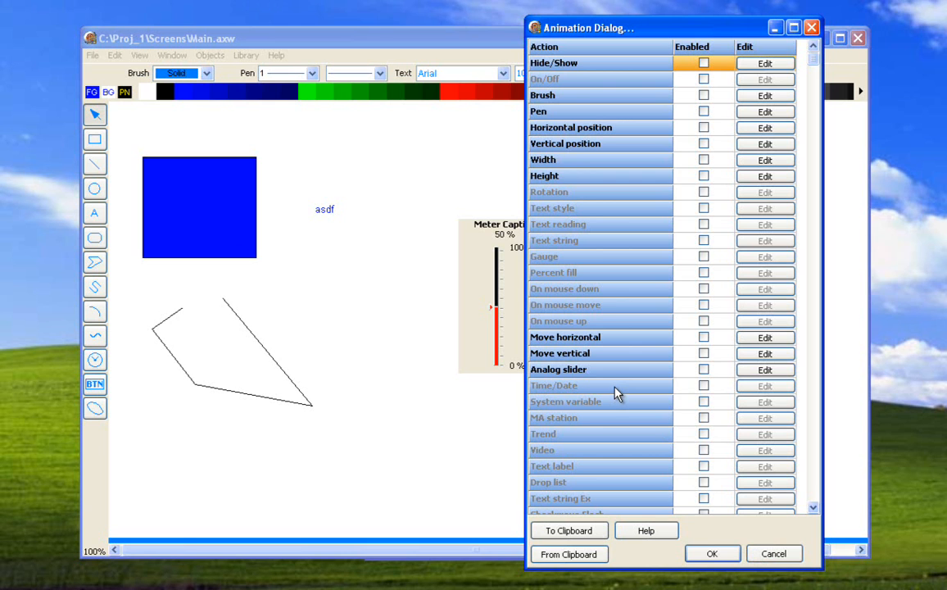
{"action": "left_click", "coordinate": [754, 554]}
- Choose the Active Alarms Tagname section in the "asdf" text's System variable animation and examine its index options
{"action": "double_click", "coordinate": [326, 211]}
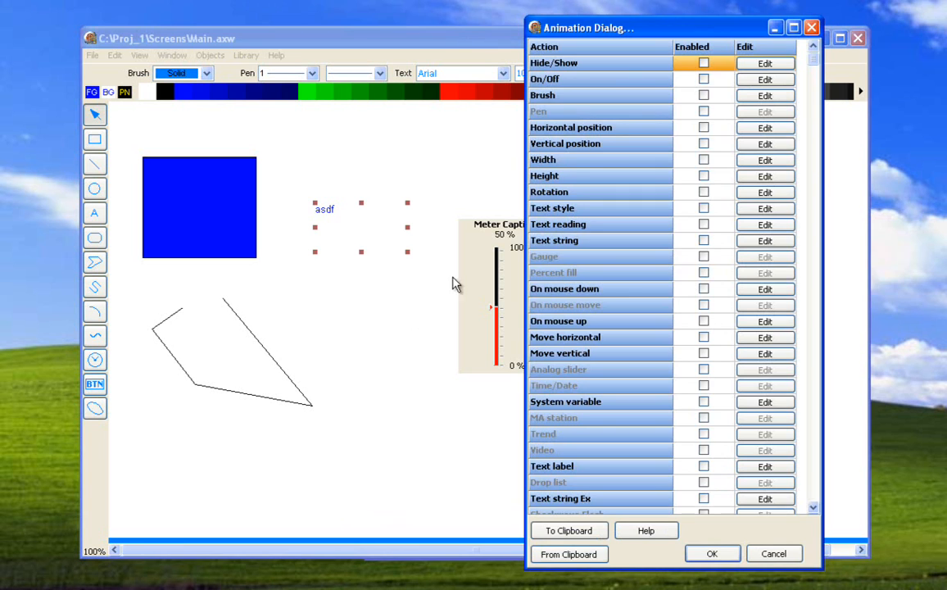
{"action": "left_click", "coordinate": [745, 402]}
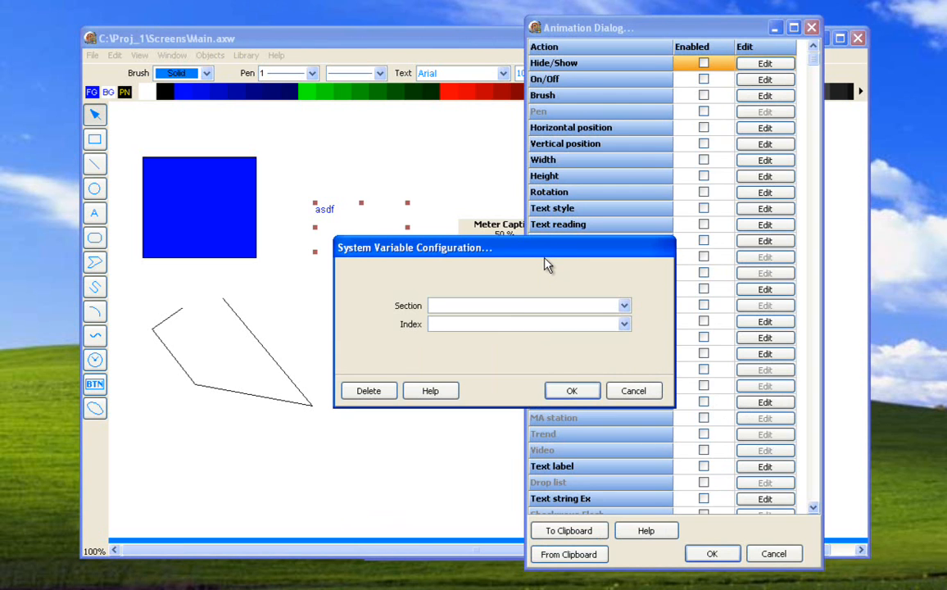
{"action": "left_click", "coordinate": [624, 305]}
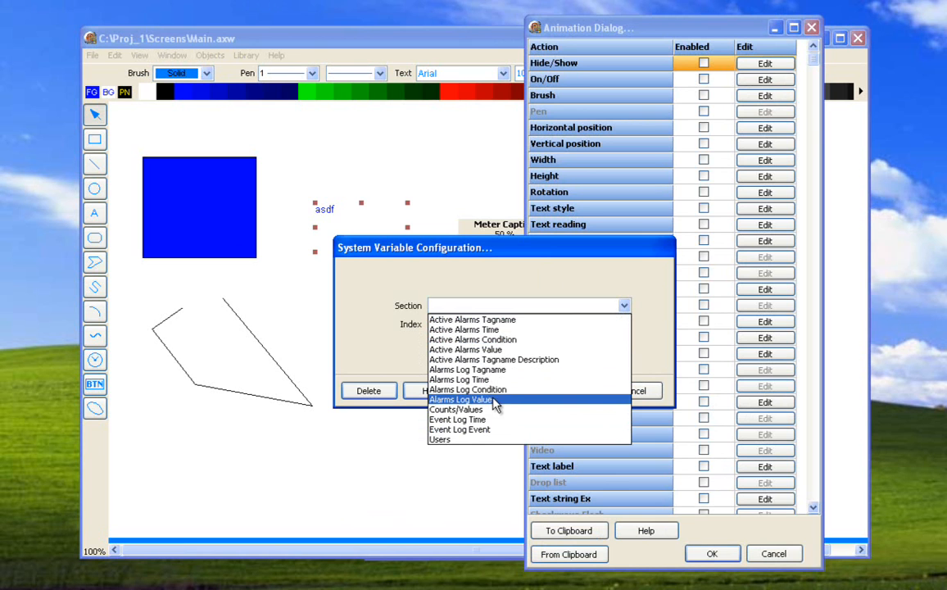
{"action": "left_click", "coordinate": [494, 320]}
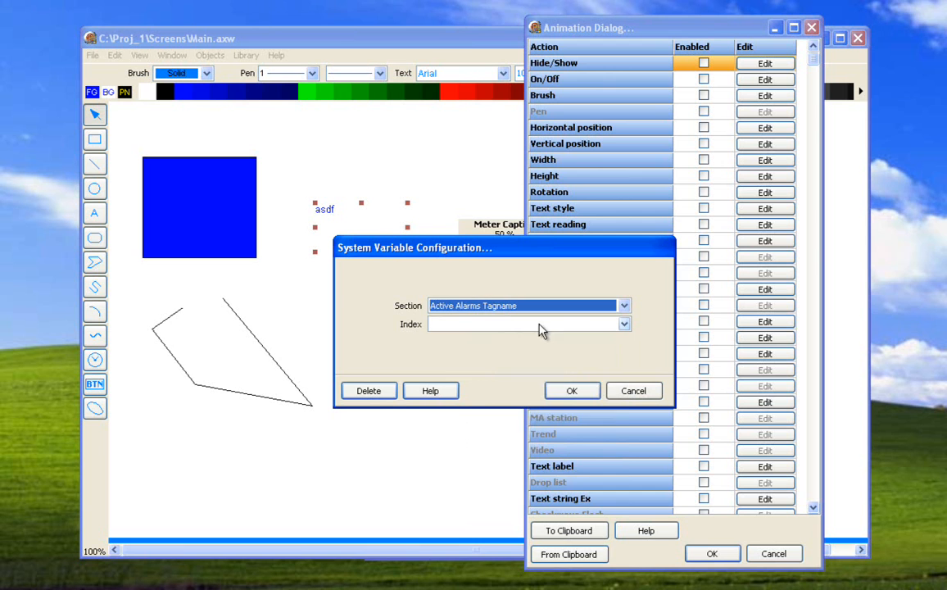
{"action": "left_click", "coordinate": [623, 325]}
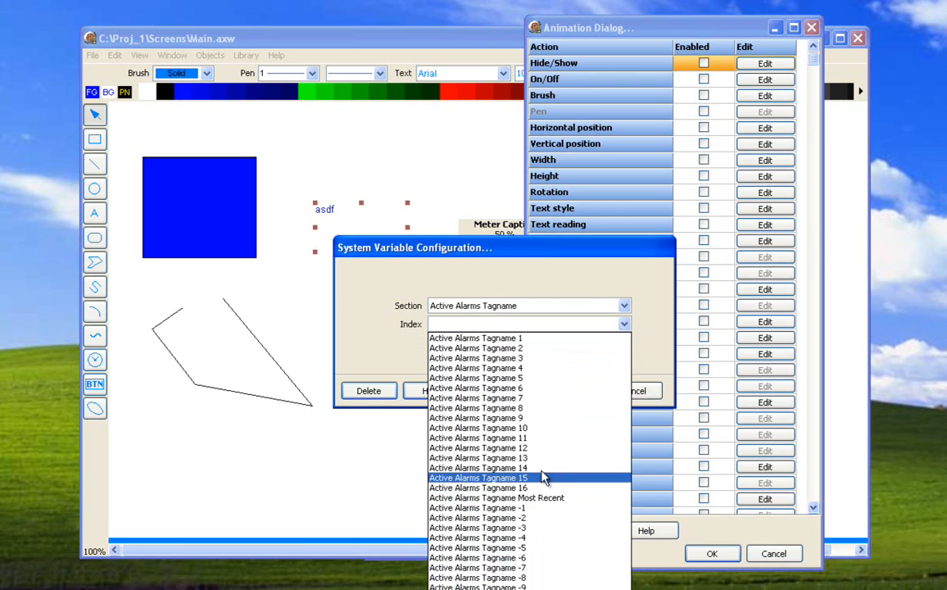
{"action": "left_click", "coordinate": [656, 325]}
- Switch the system variable section to Counts/Values, examine its index options, and close the text's animation settings without saving
{"action": "left_click", "coordinate": [623, 306]}
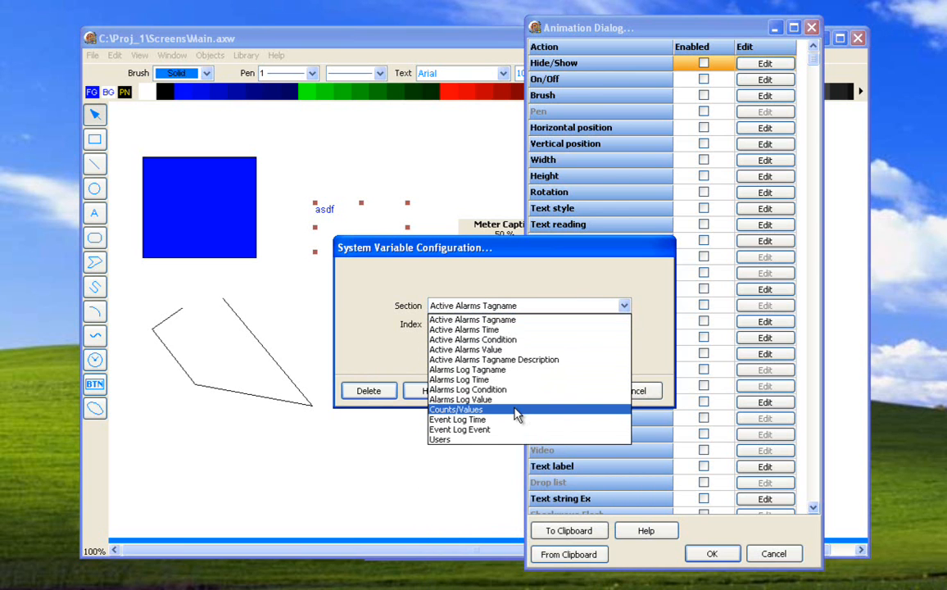
{"action": "left_click", "coordinate": [517, 409]}
{"action": "left_click", "coordinate": [624, 325]}
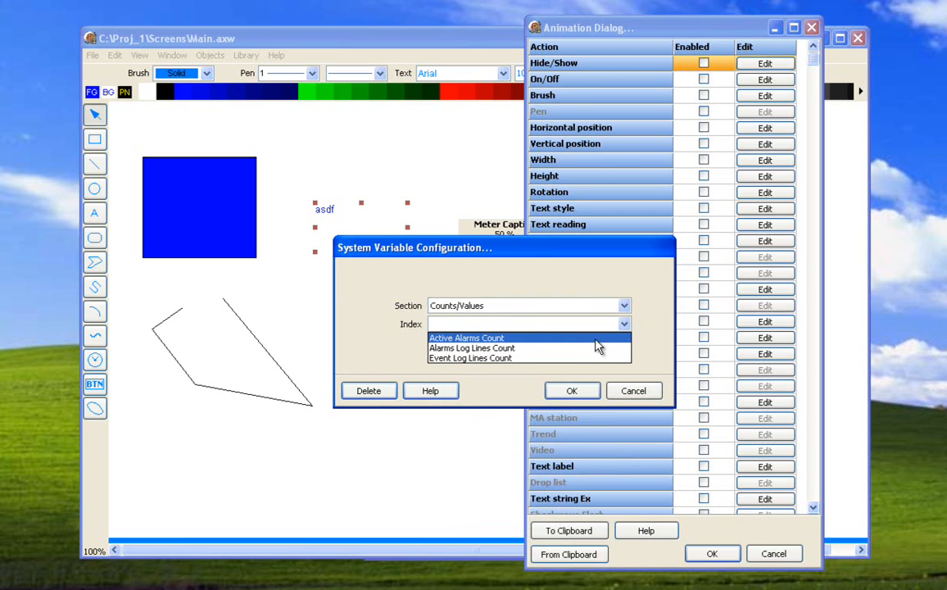
{"action": "left_click", "coordinate": [627, 324]}
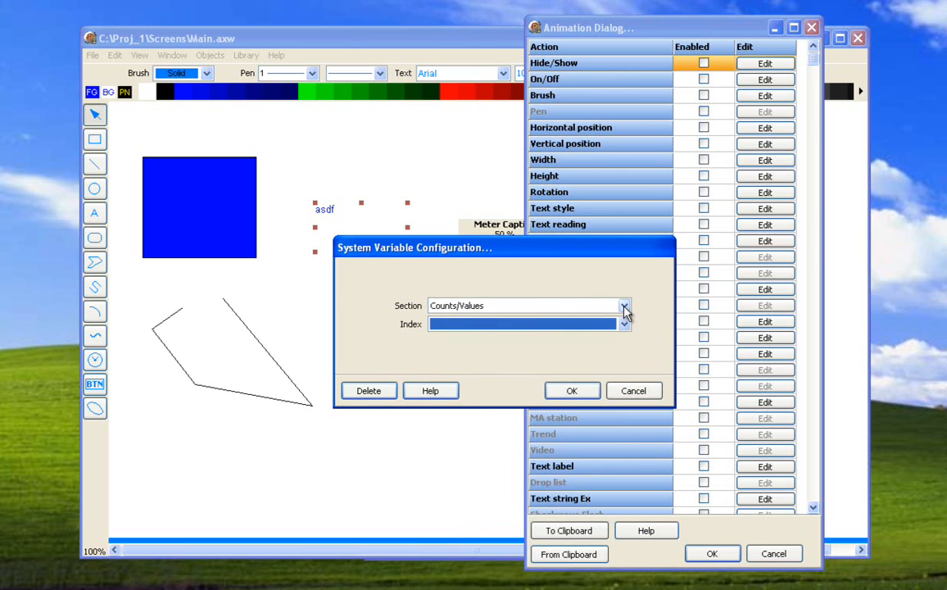
{"action": "left_click", "coordinate": [624, 307]}
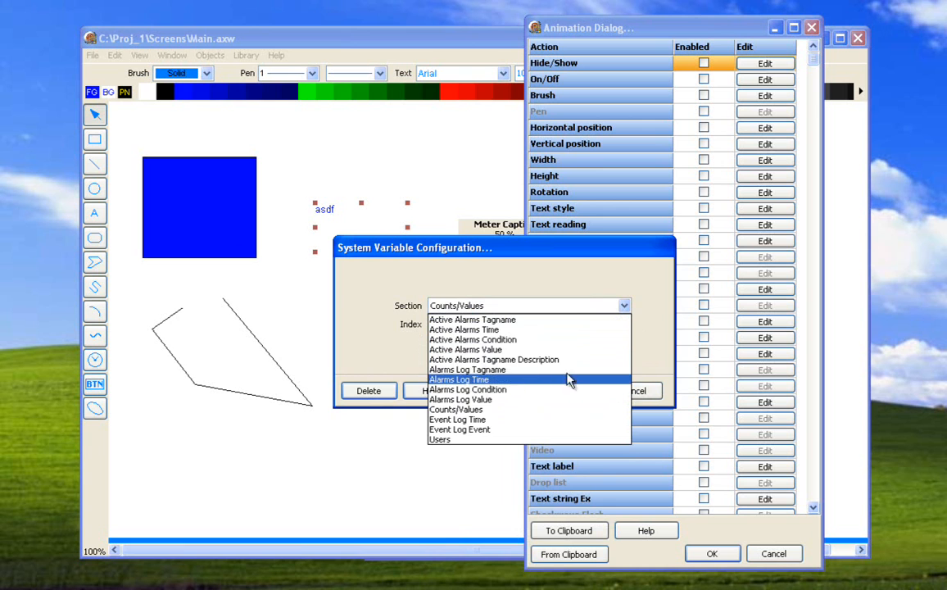
{"action": "left_click", "coordinate": [644, 343]}
{"action": "left_click", "coordinate": [638, 390]}
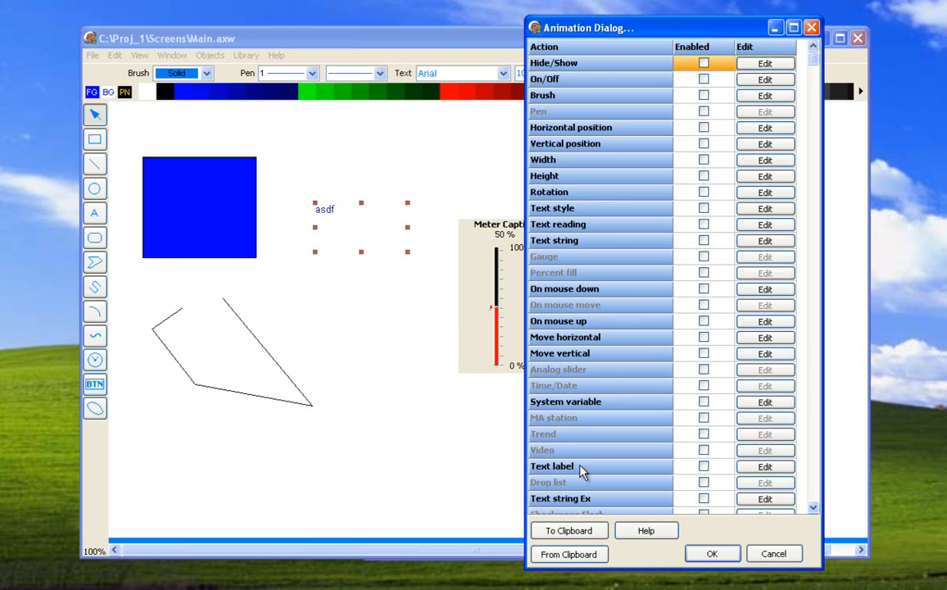
{"action": "left_click", "coordinate": [758, 555]}
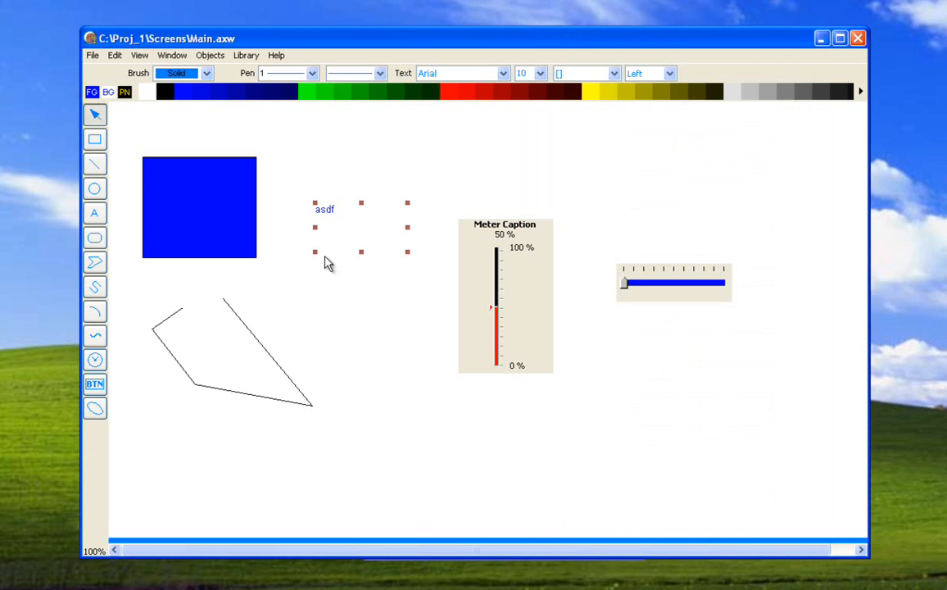
- Examine the Analog_1 items available as source for the "asdf" text's Text label animation, and close that configuration without saving
{"action": "double_click", "coordinate": [330, 213]}
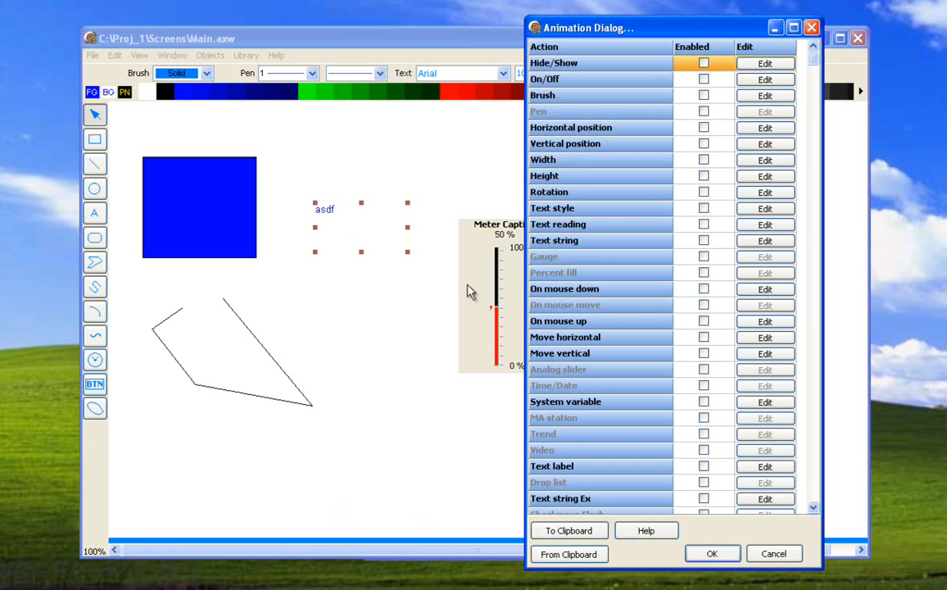
{"action": "left_click", "coordinate": [763, 466]}
{"action": "left_click", "coordinate": [379, 318]}
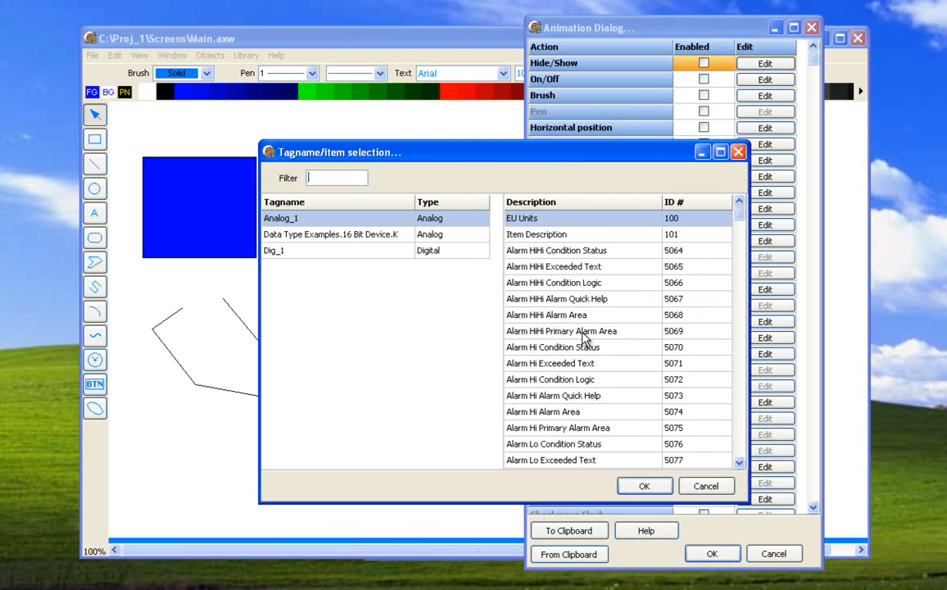
{"action": "left_click", "coordinate": [575, 285]}
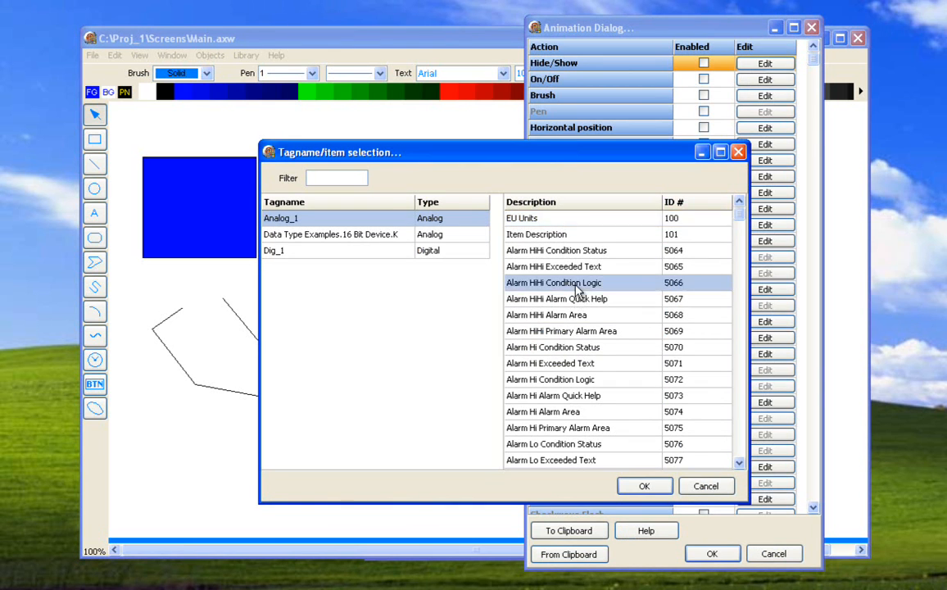
{"action": "scroll", "coordinate": [575, 295], "scroll_direction": "down", "scroll_amount": 4}
{"action": "key", "text": "Down"}
{"action": "key", "text": "Down"}
{"action": "key", "text": "Down"}
{"action": "key", "text": "Down"}
{"action": "key", "text": "Down"}
{"action": "key", "text": "Down"}
{"action": "key", "text": "Down"}
{"action": "key", "text": "Down"}
{"action": "key", "text": "Down"}
{"action": "key", "text": "Down"}
{"action": "key", "text": "Home"}
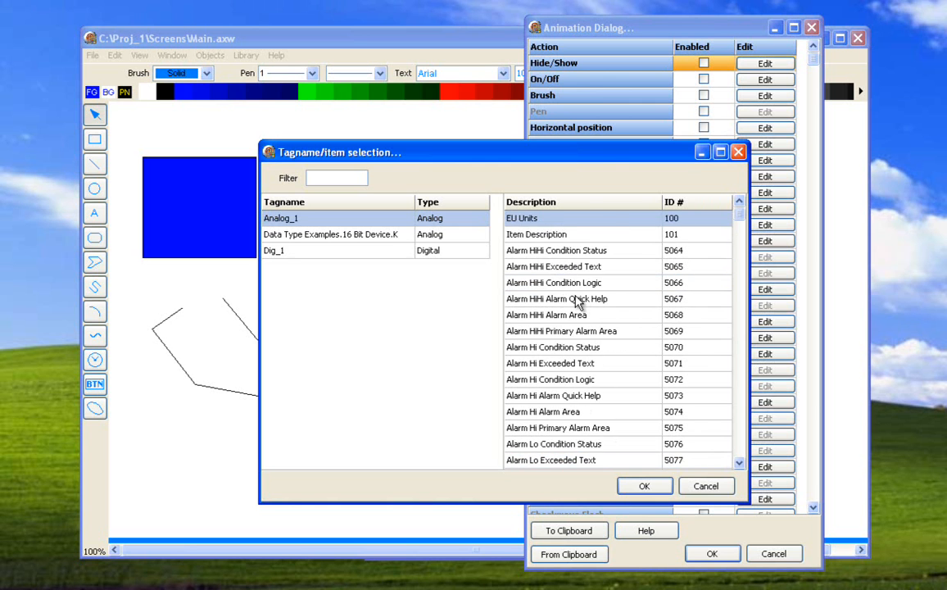
{"action": "key", "text": "End"}
{"action": "key", "text": "Home"}
{"action": "left_click", "coordinate": [563, 235]}
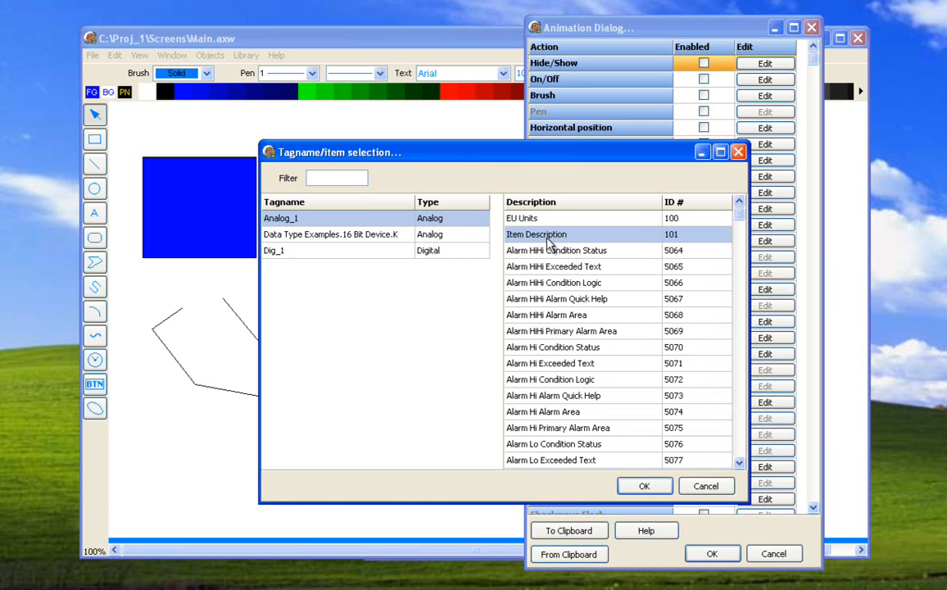
{"action": "left_click", "coordinate": [697, 489]}
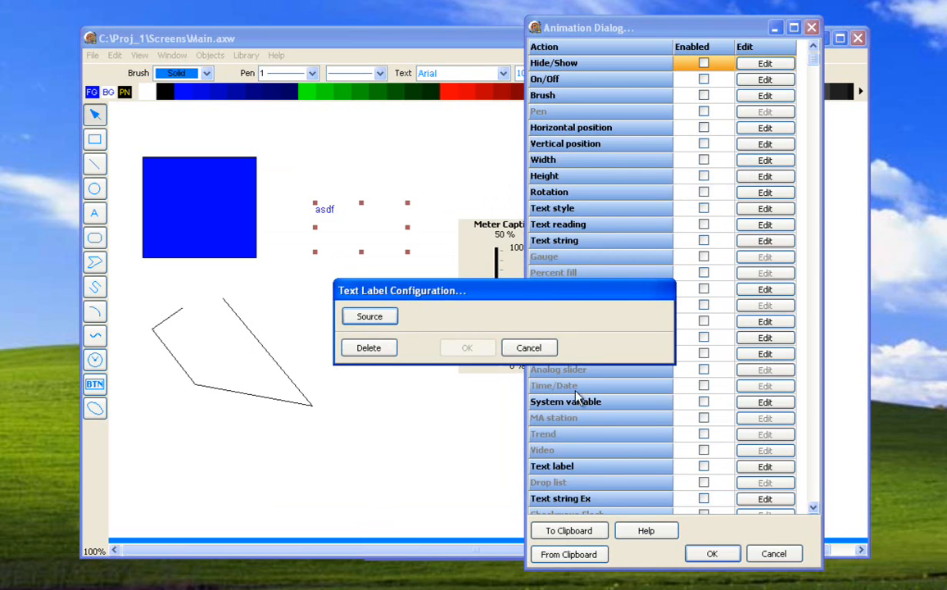
{"action": "left_click", "coordinate": [528, 347]}
- Open the "asdf" text's Text string Ex configuration and set its string count to 5
{"action": "left_click", "coordinate": [815, 507]}
{"action": "left_click", "coordinate": [812, 507]}
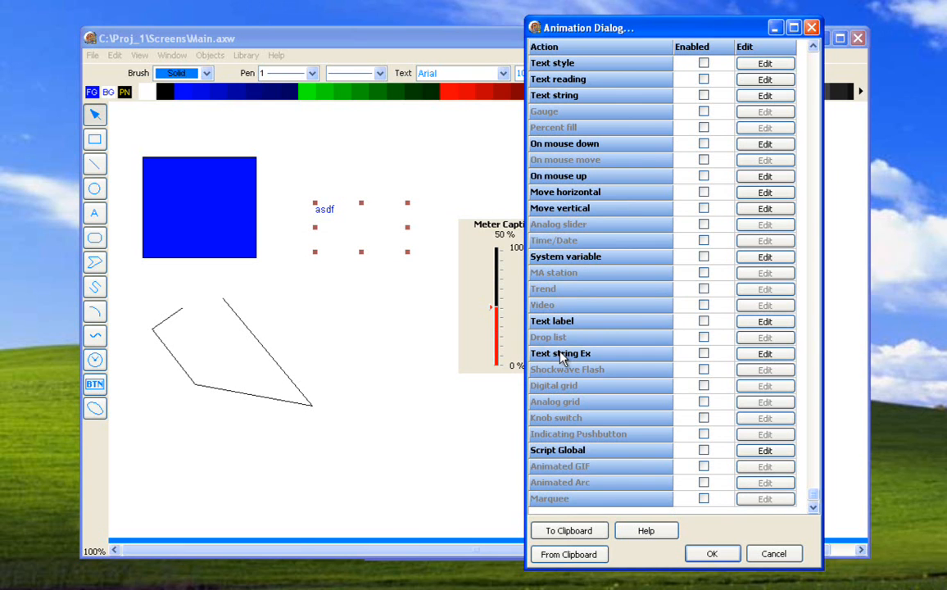
{"action": "double_click", "coordinate": [680, 355]}
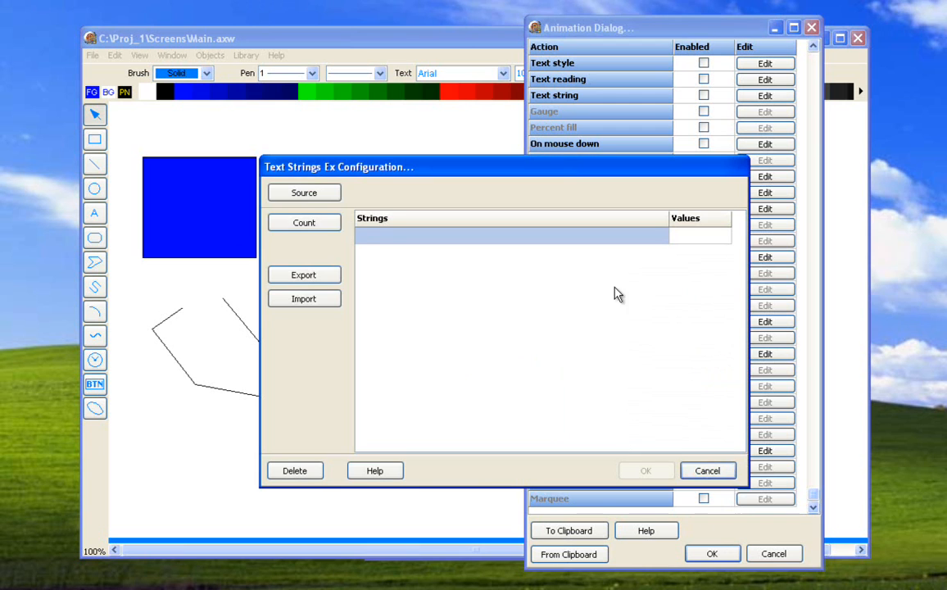
{"action": "left_click", "coordinate": [325, 226]}
{"action": "type", "text": "5"}
{"action": "left_click", "coordinate": [492, 353]}
- Enter 1, 10, 19, 40 and 55 as the values of the five string rows
{"action": "left_click", "coordinate": [680, 231]}
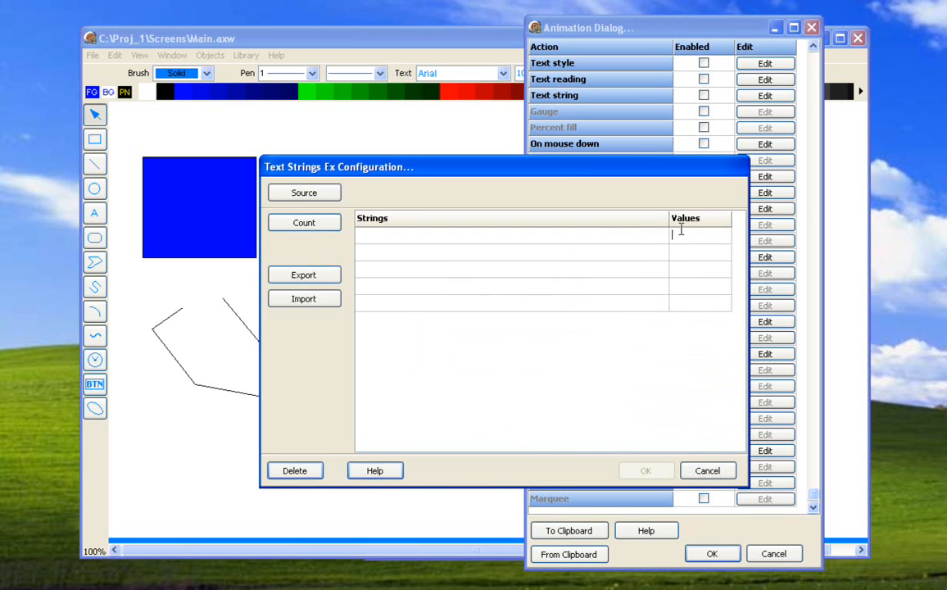
{"action": "type", "text": "1"}
{"action": "key", "text": "Return"}
{"action": "left_click", "coordinate": [677, 248]}
{"action": "type", "text": "10"}
{"action": "left_click", "coordinate": [685, 271]}
{"action": "type", "text": "19"}
{"action": "left_click", "coordinate": [685, 300]}
{"action": "left_click", "coordinate": [691, 285]}
{"action": "left_click", "coordinate": [563, 239]}
{"action": "key", "text": "Down"}
{"action": "key", "text": "Down"}
{"action": "key", "text": "Down"}
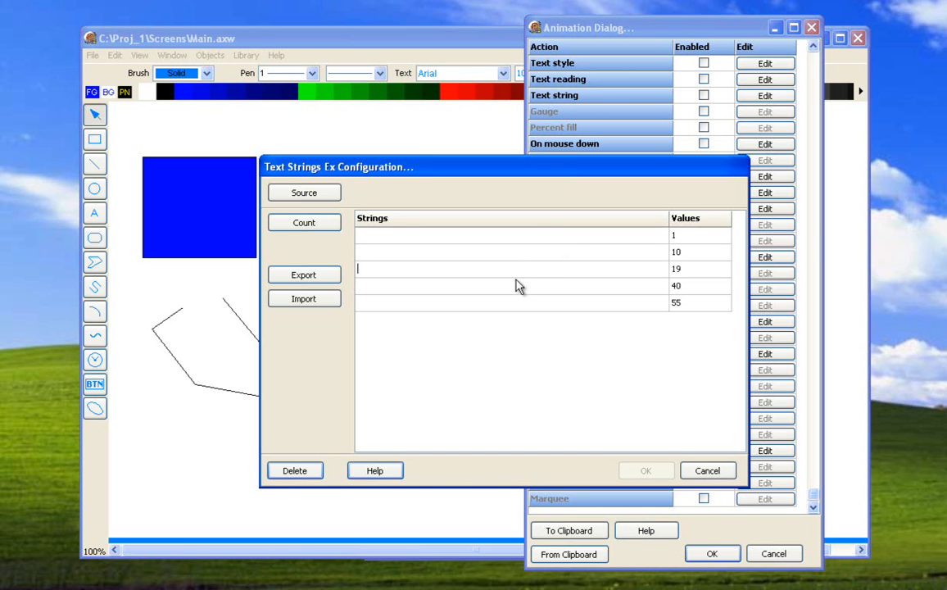
- Set the Text string Ex source to Analog_1.Process Variable Analog, check the string rows, and close the configuration without saving
{"action": "left_click", "coordinate": [330, 194]}
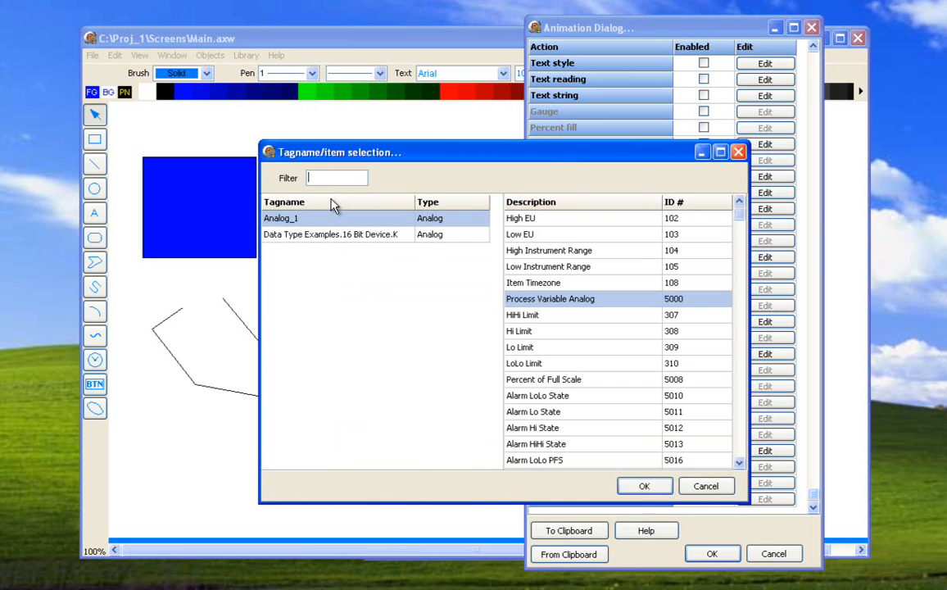
{"action": "left_click", "coordinate": [631, 484]}
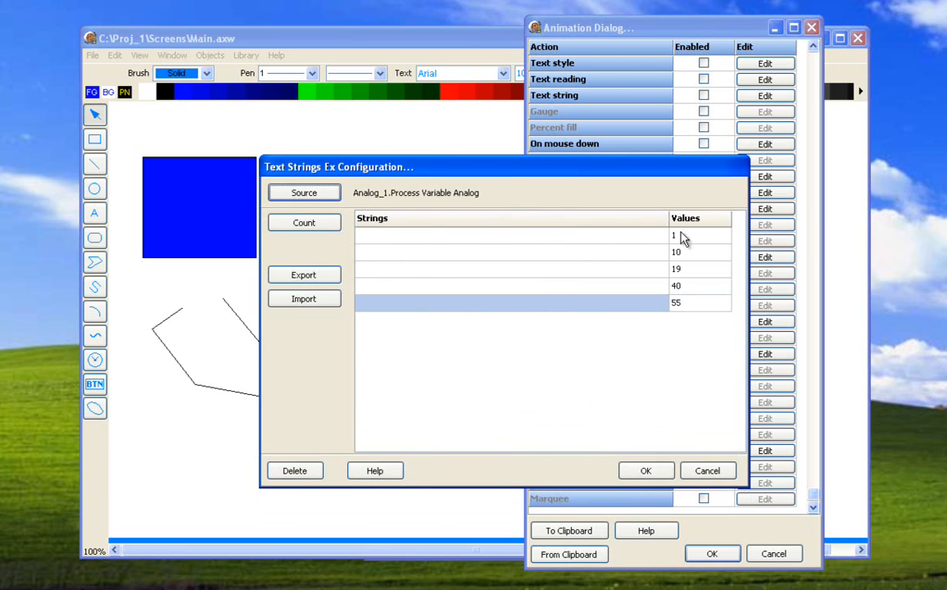
{"action": "left_click", "coordinate": [689, 258]}
{"action": "left_click", "coordinate": [540, 258]}
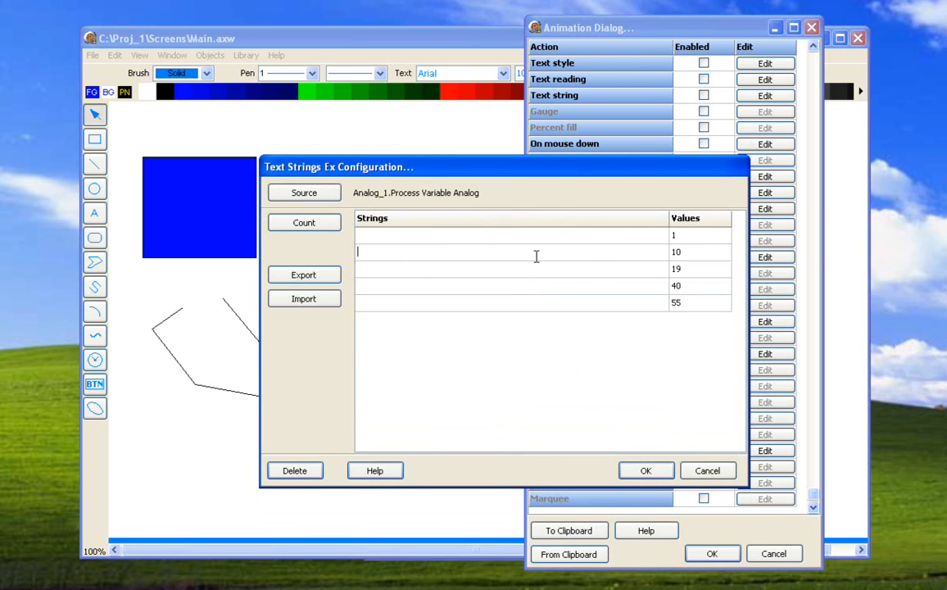
{"action": "left_click", "coordinate": [417, 281]}
{"action": "left_click", "coordinate": [414, 259]}
{"action": "left_click", "coordinate": [702, 469]}
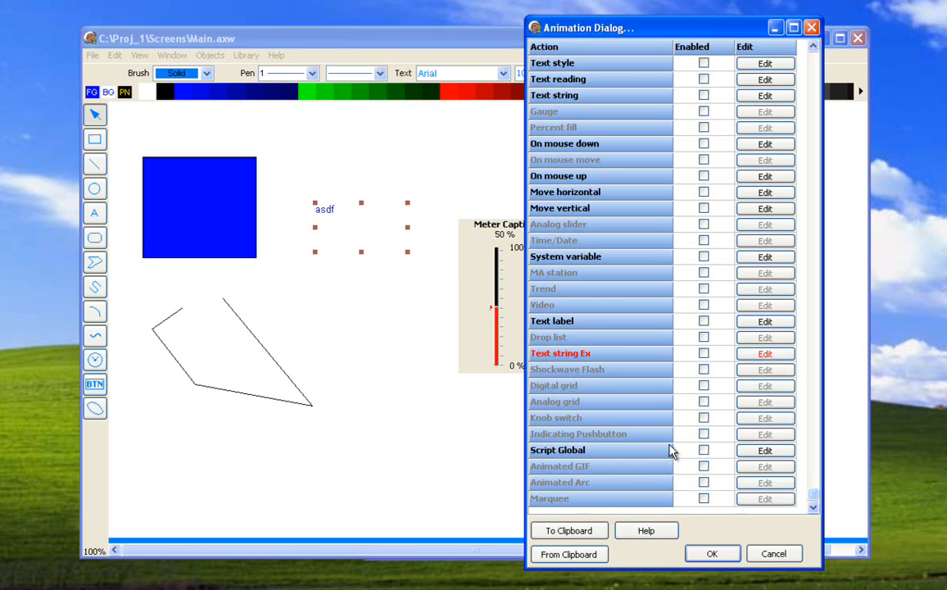
- Examine the selection window of the "asdf" text's Script Global action, and close the text's animation settings without saving
{"action": "left_click", "coordinate": [739, 450]}
{"action": "left_click", "coordinate": [340, 318]}
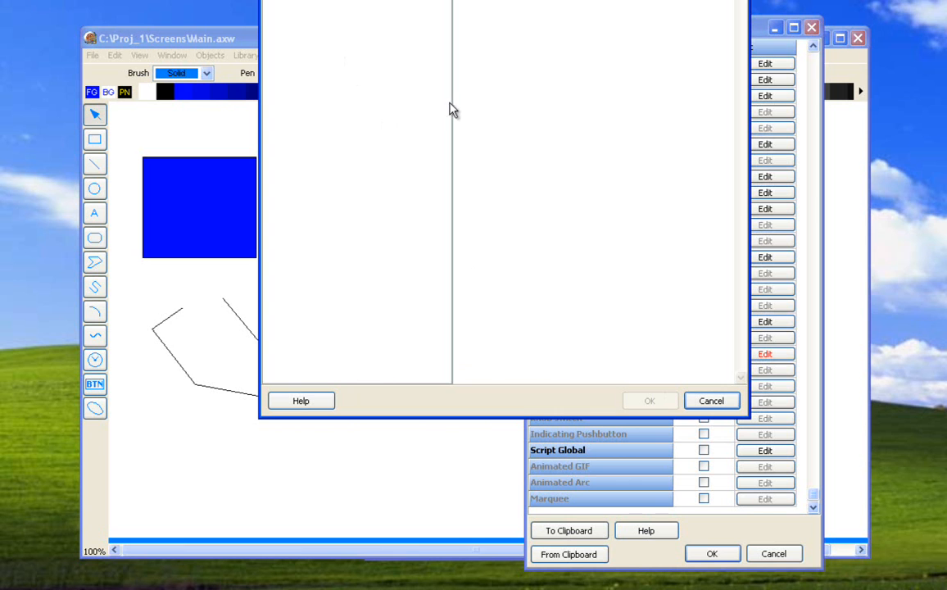
{"action": "left_click", "coordinate": [709, 401]}
{"action": "left_click", "coordinate": [537, 349]}
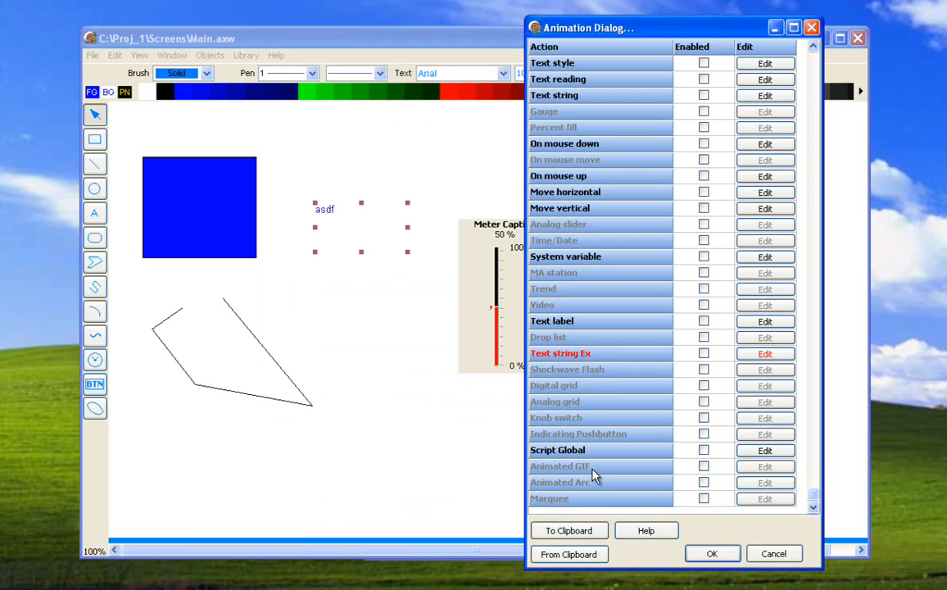
{"action": "left_click", "coordinate": [758, 553]}
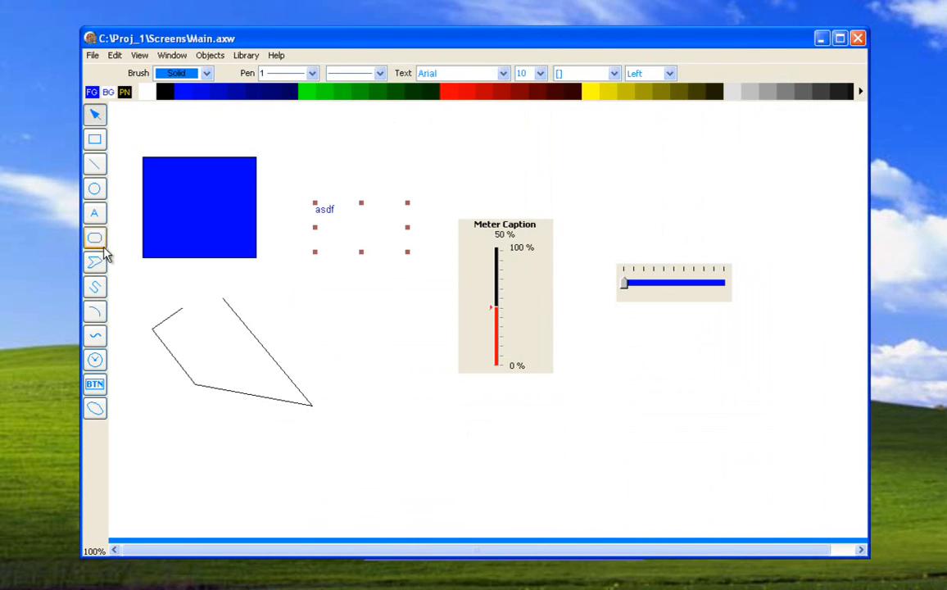
- Draw an arc to the lower right of the polyline and open its animation settings at the Animated Arc action
{"action": "left_click", "coordinate": [95, 310]}
{"action": "left_click_drag", "start_coordinate": [355, 408], "coordinate": [423, 481]}
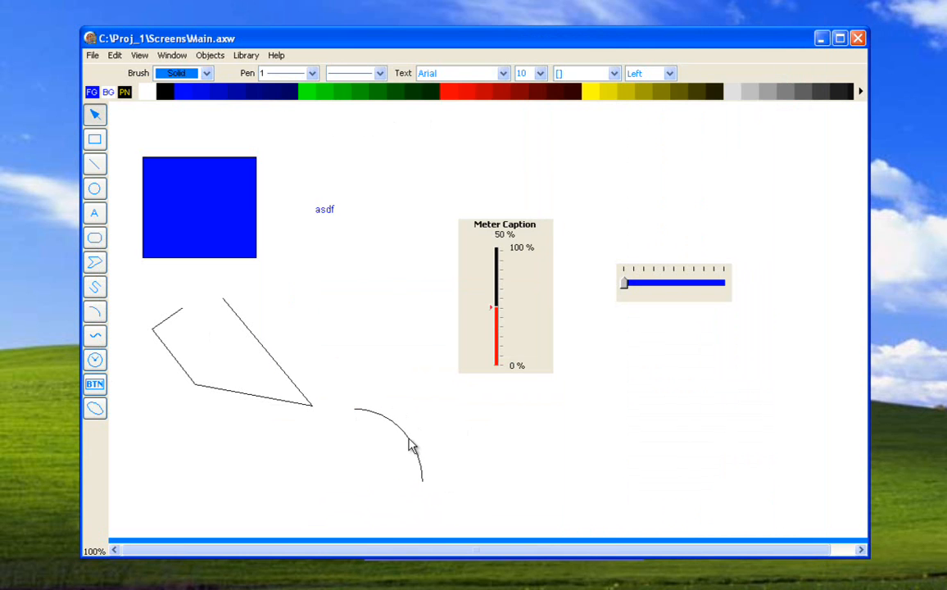
{"action": "double_click", "coordinate": [409, 447]}
{"action": "scroll", "coordinate": [798, 491], "scroll_direction": "down", "scroll_amount": 3}
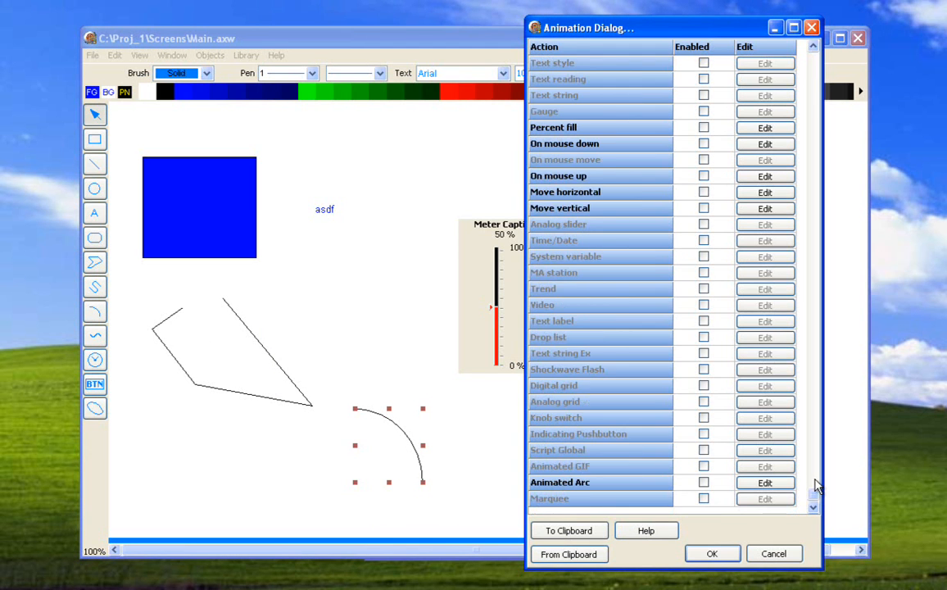
- Choose Analog_1.Process Variable Analog as the Start Angle source in the Animated Arc configuration, and cancel the configuration
{"action": "left_click", "coordinate": [750, 485]}
{"action": "left_click_drag", "start_coordinate": [492, 212], "coordinate": [586, 133]}
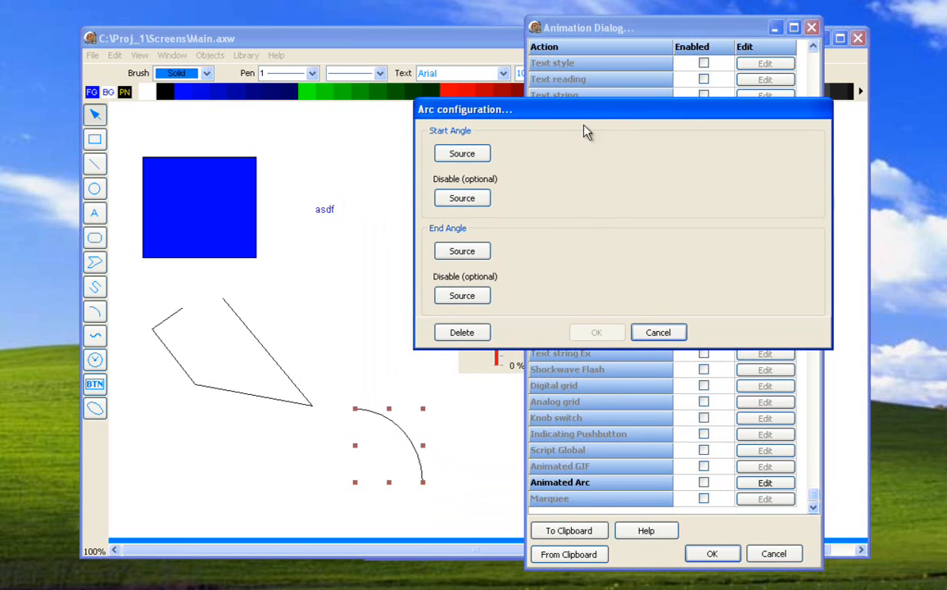
{"action": "left_click", "coordinate": [462, 154]}
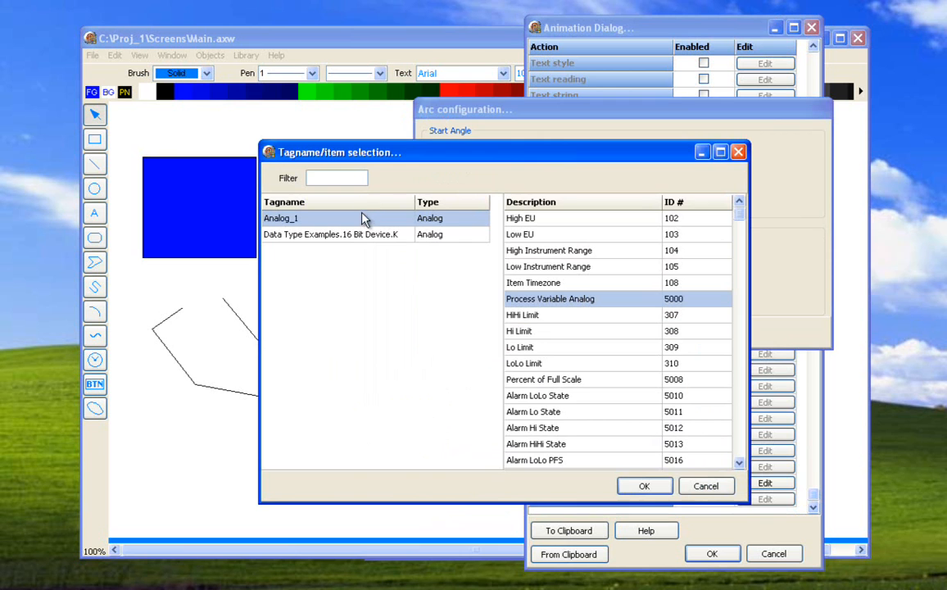
{"action": "left_click", "coordinate": [635, 485]}
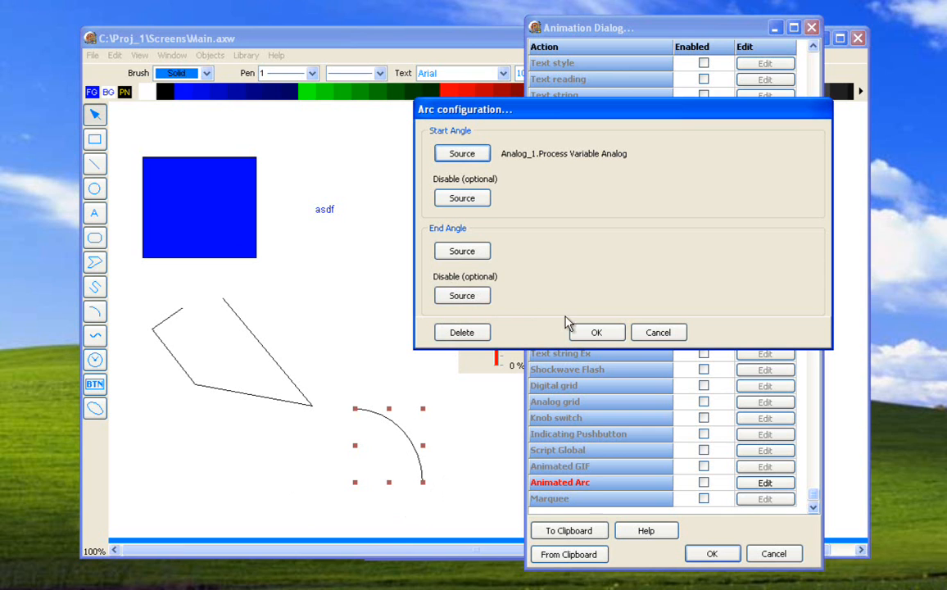
{"action": "left_click", "coordinate": [643, 332]}
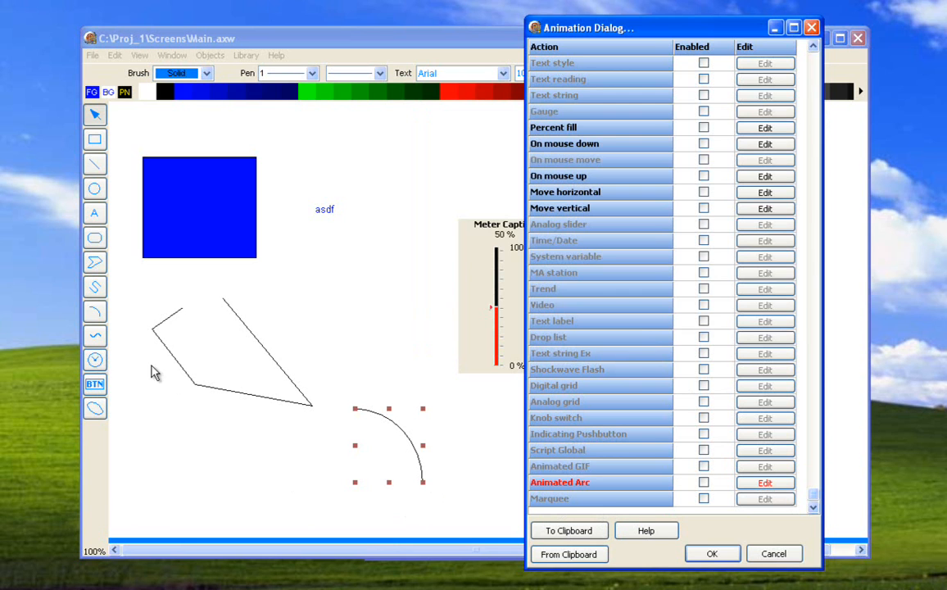
- Copy the arc's animation actions to the clipboard, and view the blue rectangle's animation settings without saving changes
{"action": "left_click", "coordinate": [583, 533]}
{"action": "left_click", "coordinate": [815, 74]}
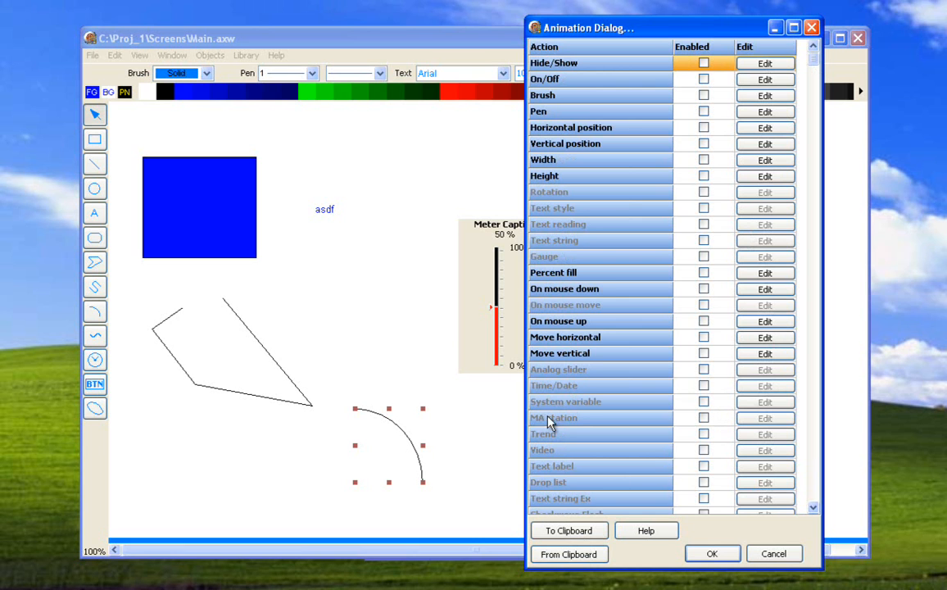
{"action": "left_click", "coordinate": [771, 553]}
{"action": "double_click", "coordinate": [231, 226]}
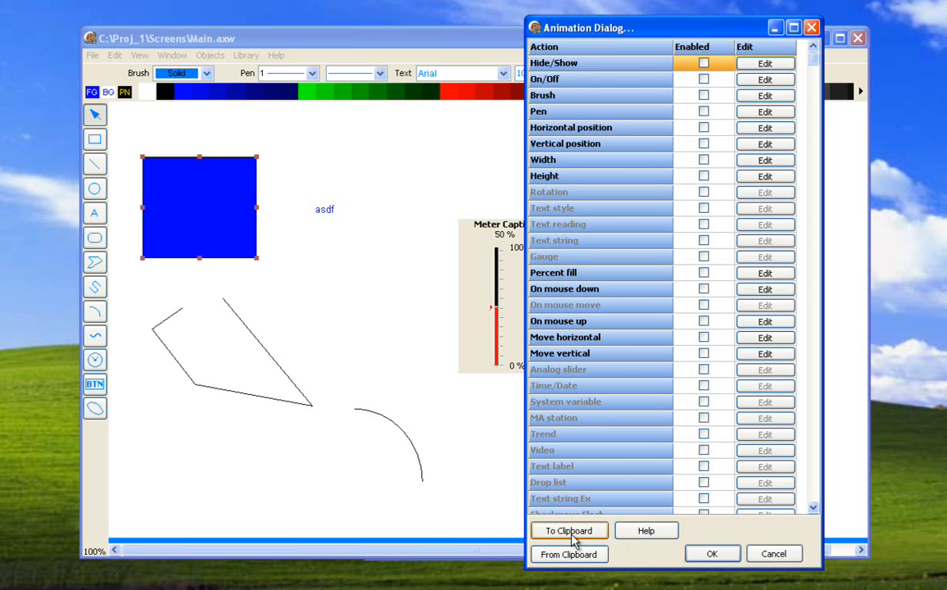
{"action": "left_click", "coordinate": [765, 549]}
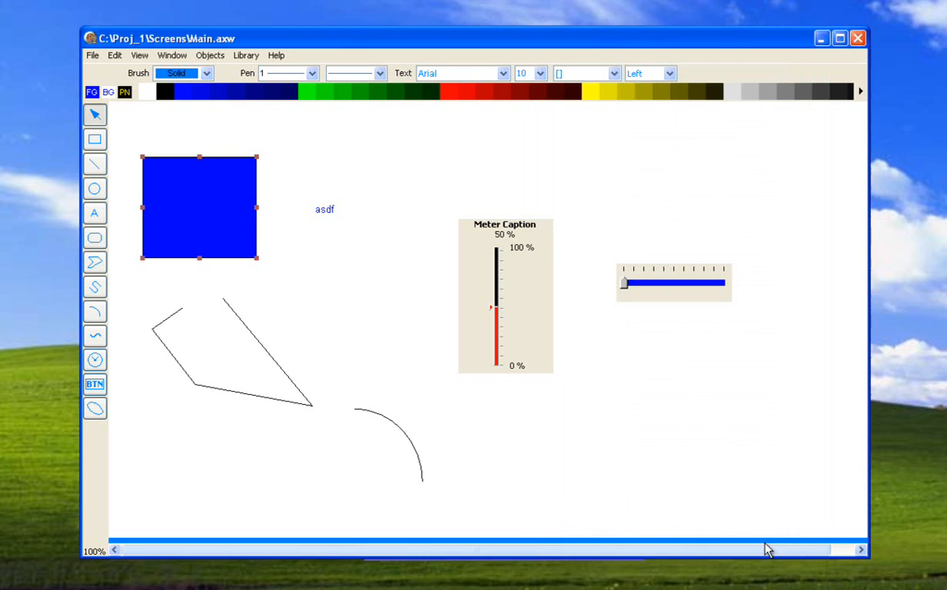
- Draw an ellipse below the "asdf" text, and try pasting the clipboard's animation actions onto it without saving its settings
{"action": "left_click", "coordinate": [95, 190]}
{"action": "left_click_drag", "start_coordinate": [293, 242], "coordinate": [454, 360]}
{"action": "double_click", "coordinate": [408, 298]}
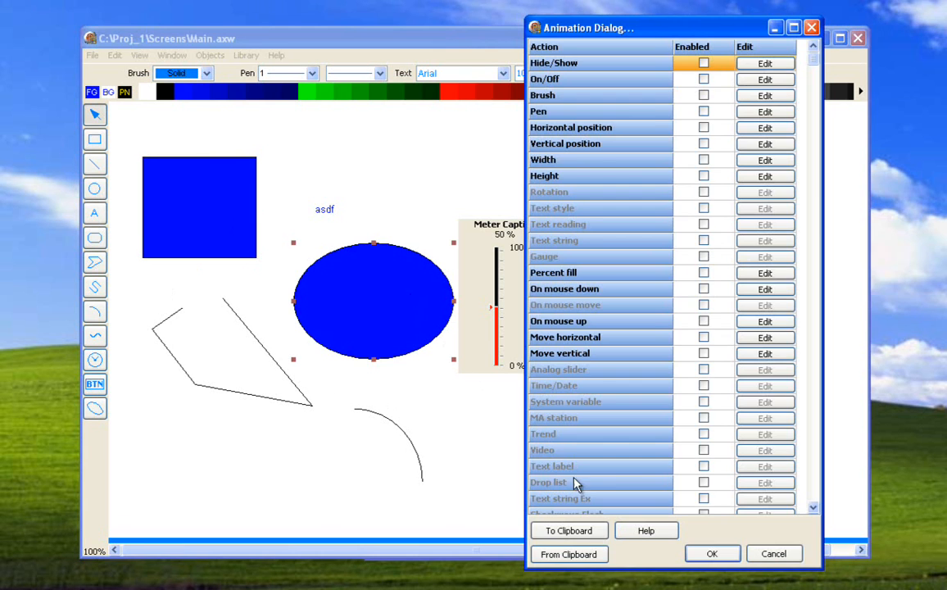
{"action": "left_click", "coordinate": [583, 555]}
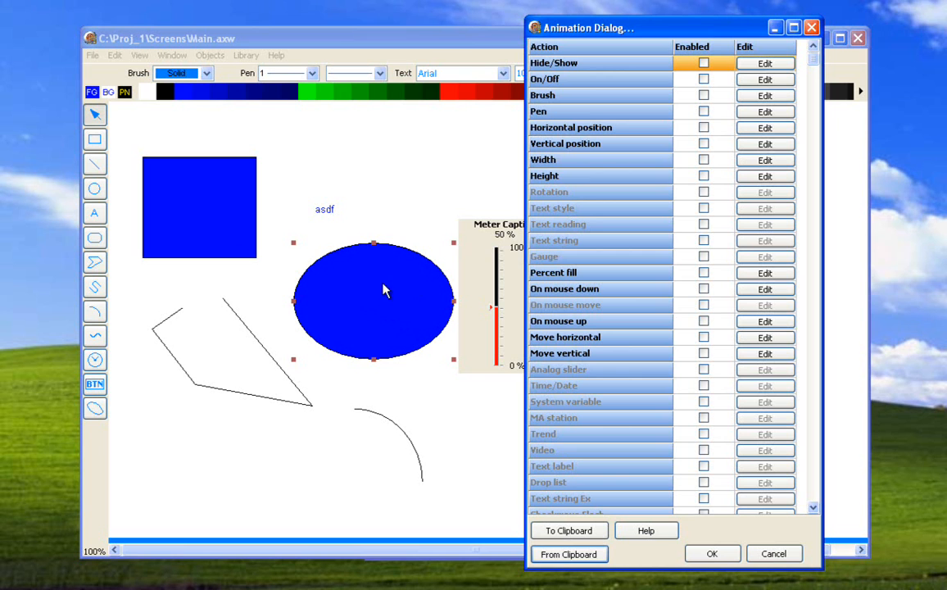
{"action": "left_click", "coordinate": [773, 555]}
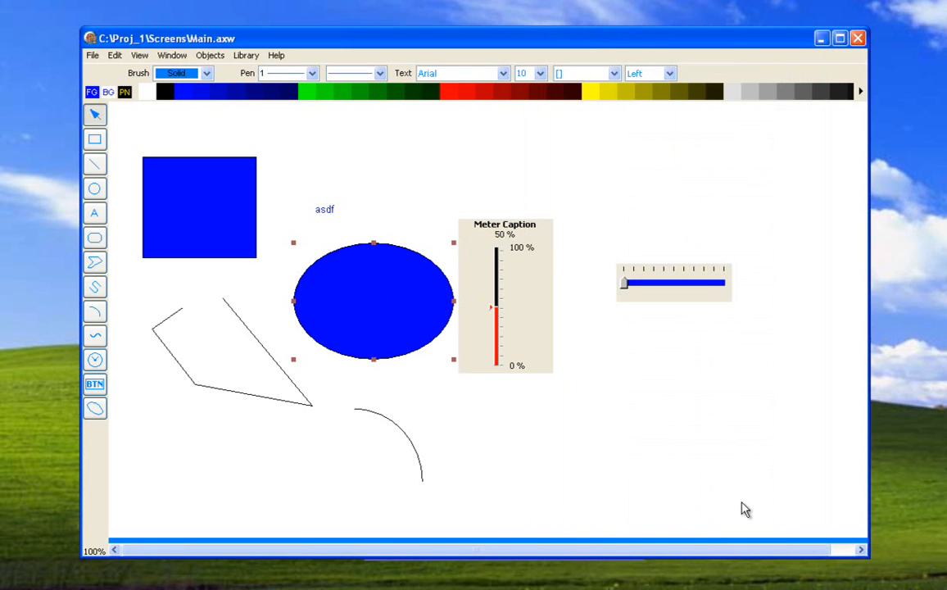
- Deselect the ellipse and close the Main screen's editor to return to the screens list
{"action": "left_click", "coordinate": [576, 202]}
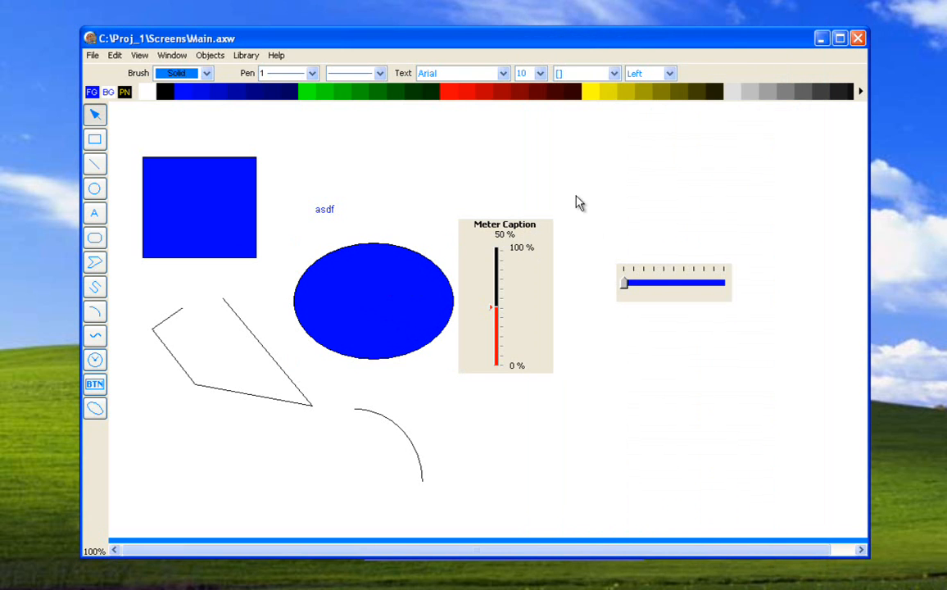
{"action": "left_click", "coordinate": [856, 38]}
{"action": "left_click", "coordinate": [504, 351]}
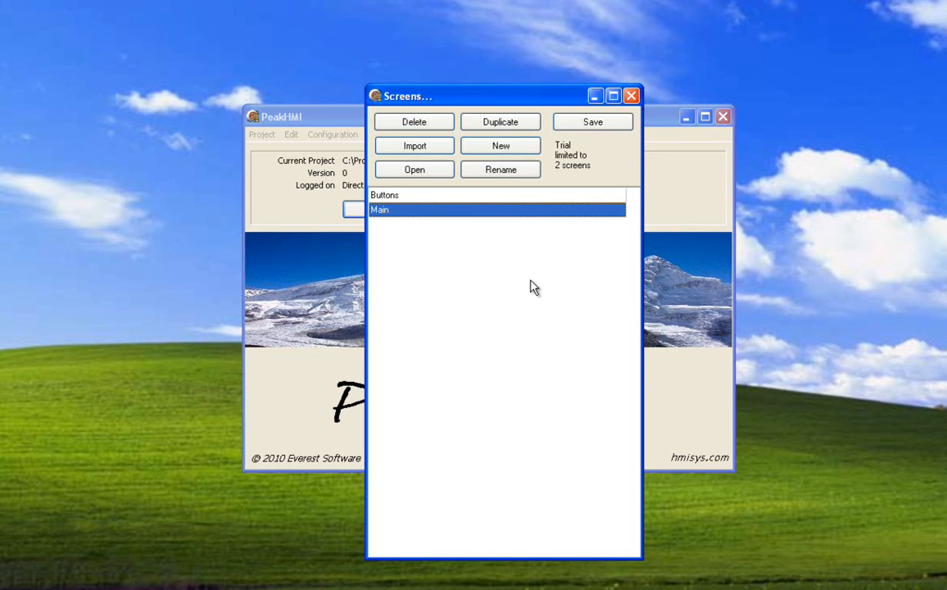